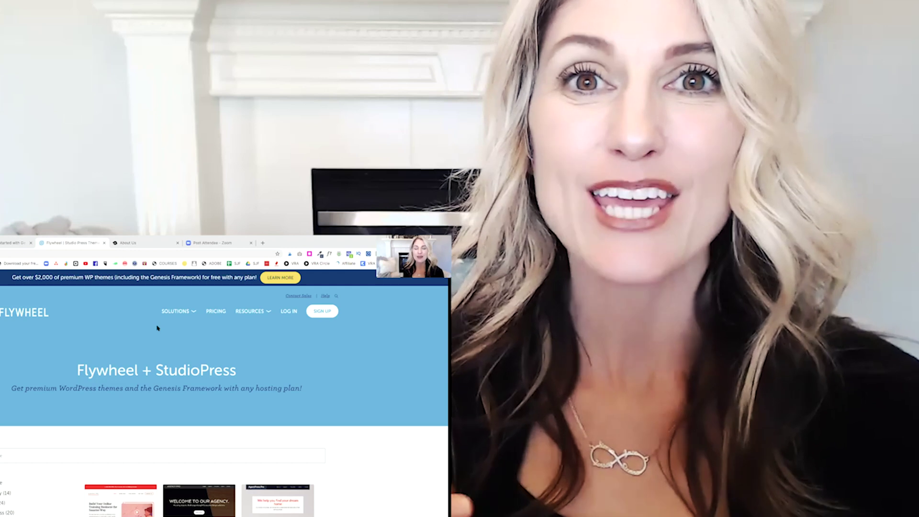
Step: Scroll the StudioPress theme grid down until the Authority Pro Theme row appears
scroll(143, 331, "down", 2)
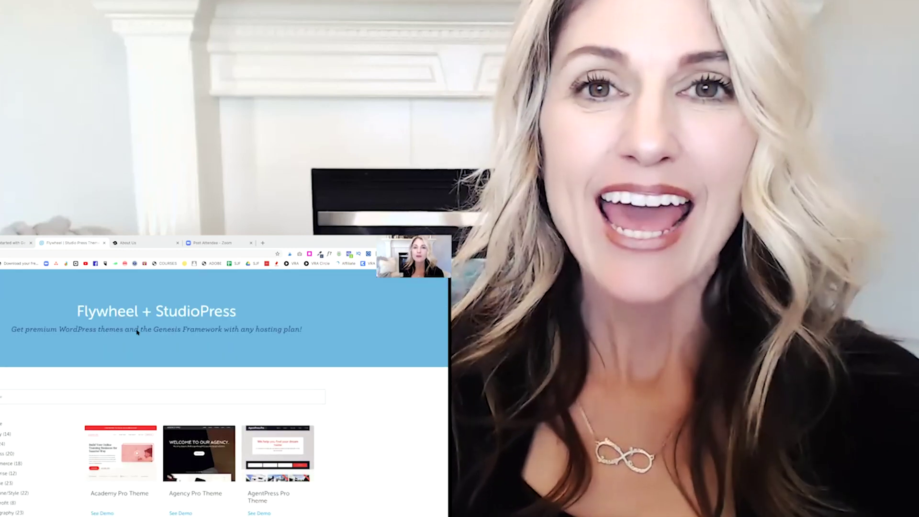
scroll(137, 332, "down", 2)
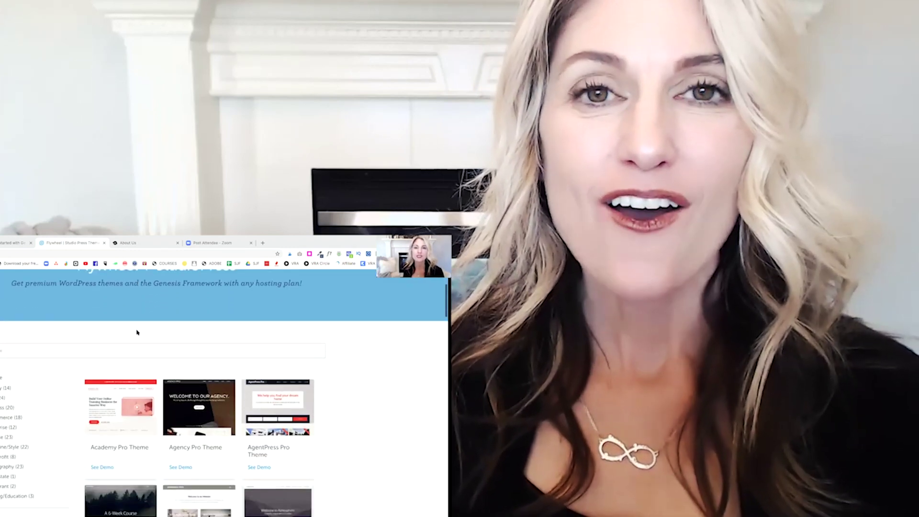
scroll(137, 332, "down", 3)
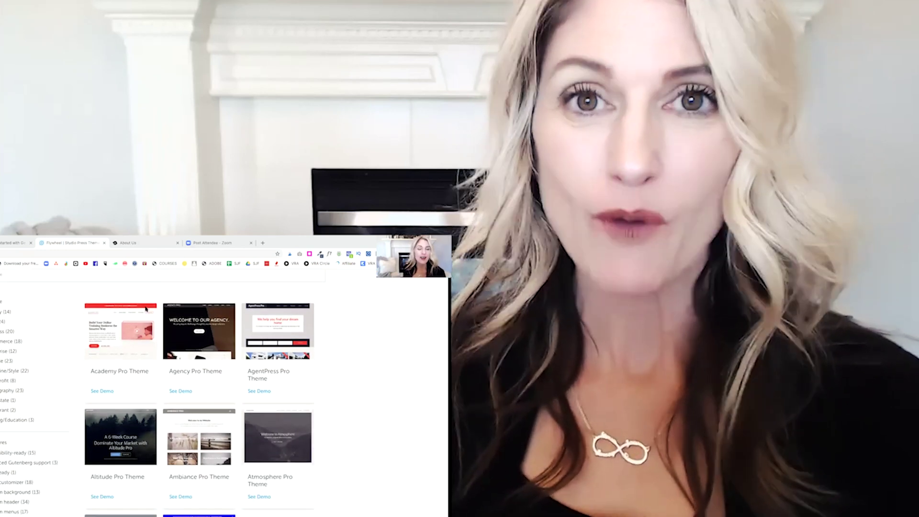
scroll(146, 309, "down", 2)
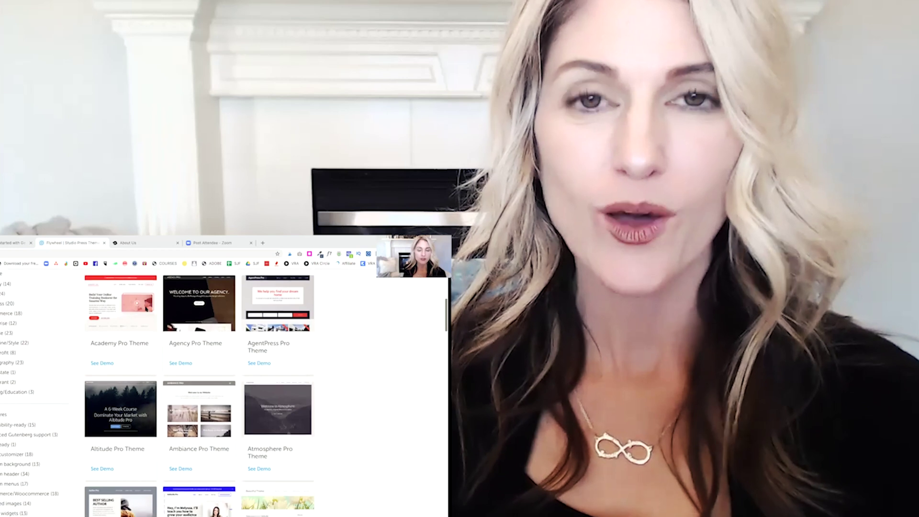
scroll(146, 308, "down", 5)
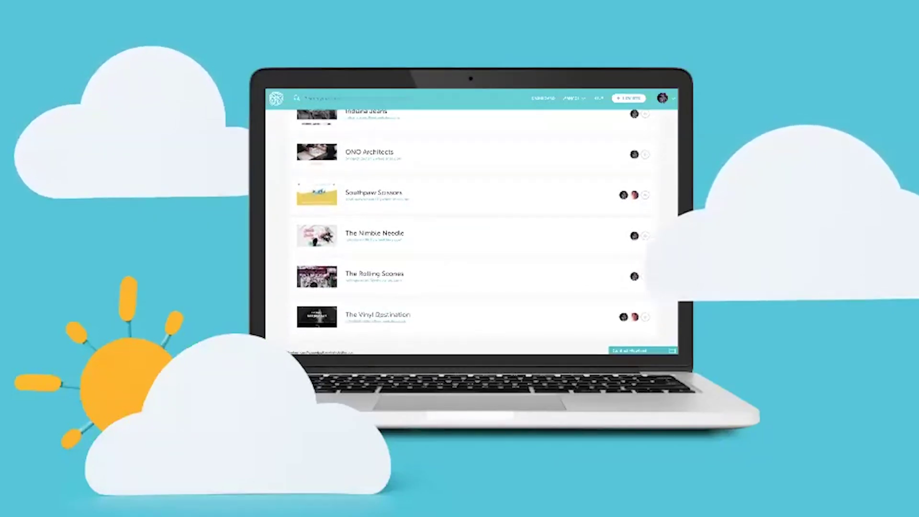
Step: Preview The Vinyl Destination site's Add-ons, Backups and Advanced tabs, returning to Overview
left_click(380, 315)
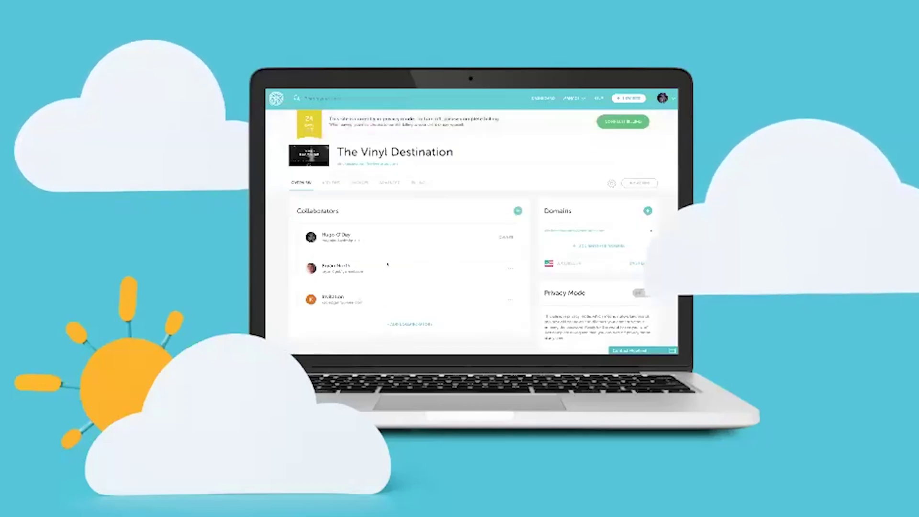
left_click(333, 186)
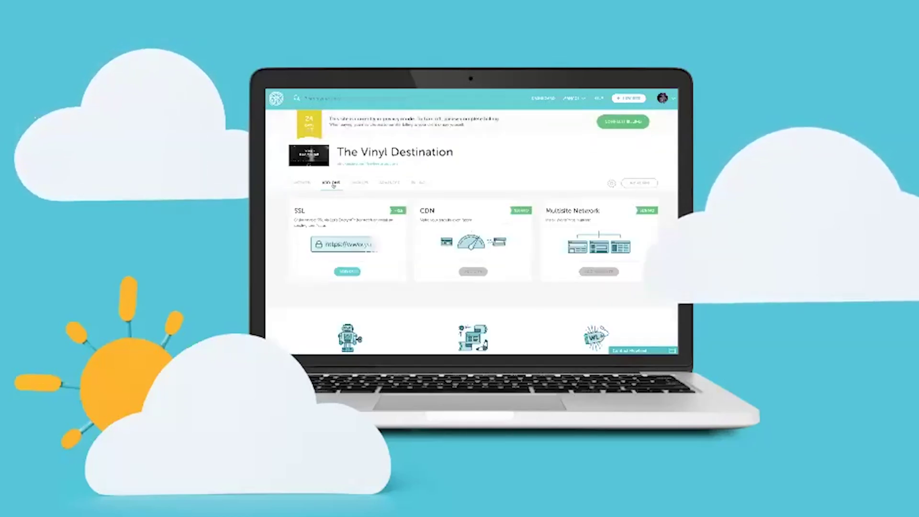
left_click(363, 197)
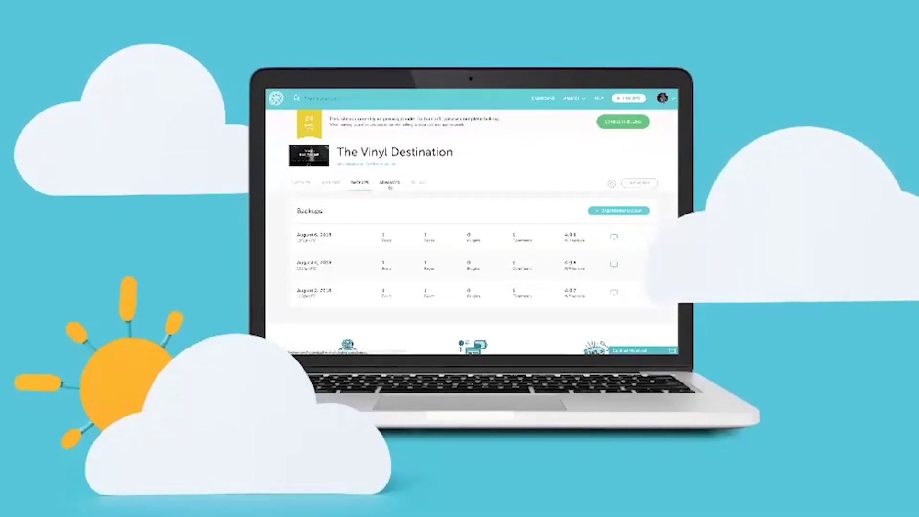
left_click(390, 188)
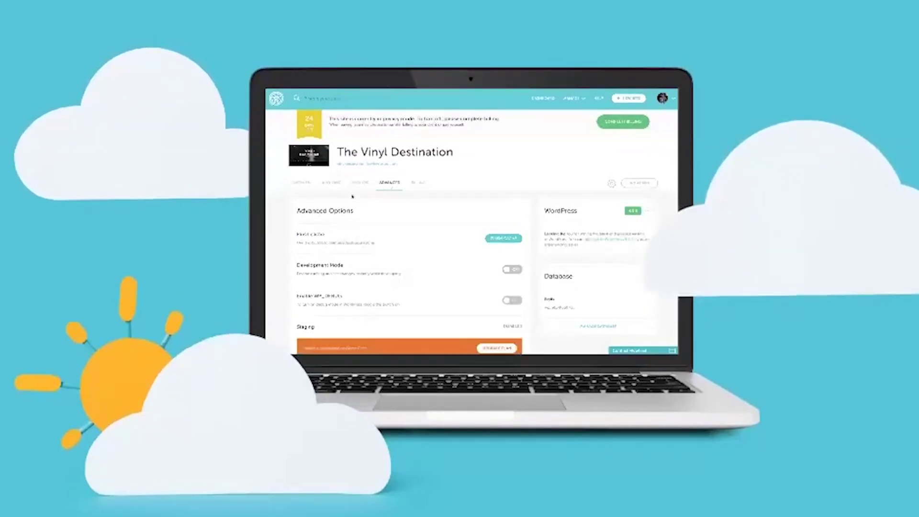
left_click(307, 183)
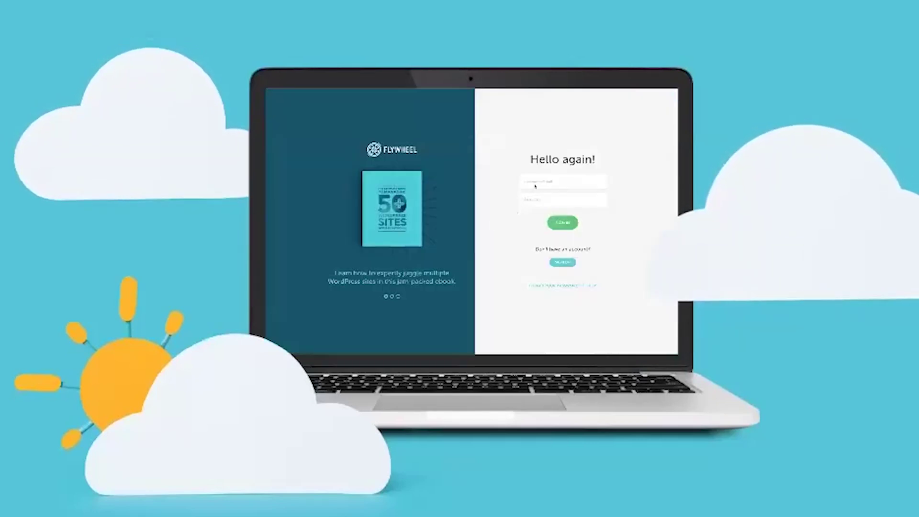
Step: Enter the account password and log in to the Flywheel sites dashboard
key("Tab")
type("*****")
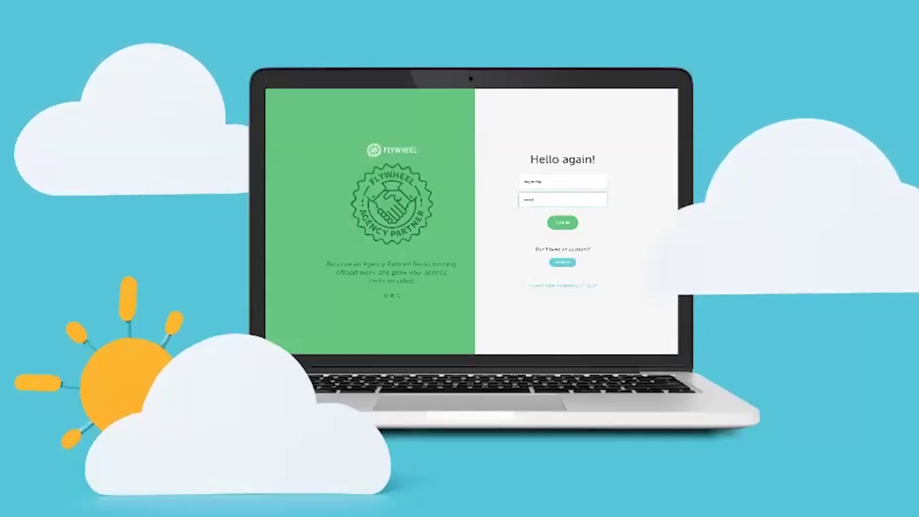
key("Return")
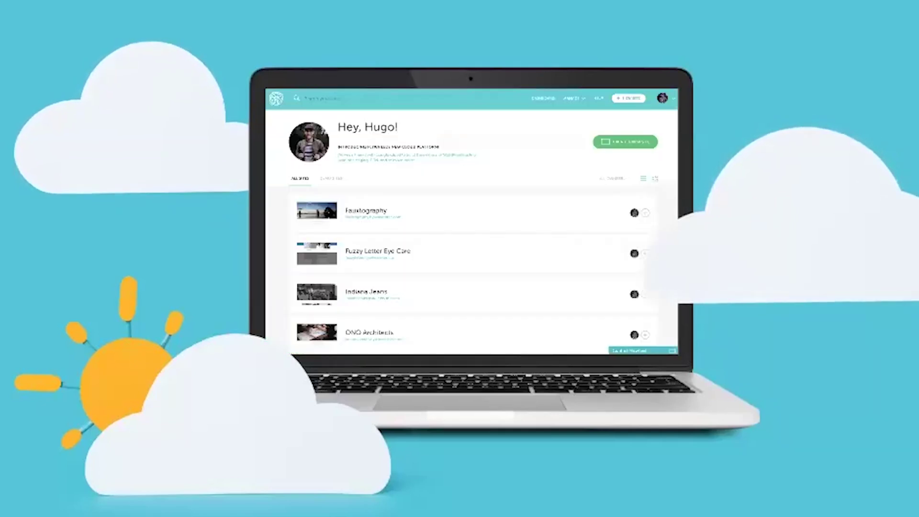
Step: Open The Vinyl Destination site and view its SSL, CDN, Multisite add-ons and backups
scroll(472, 230, "down", 5)
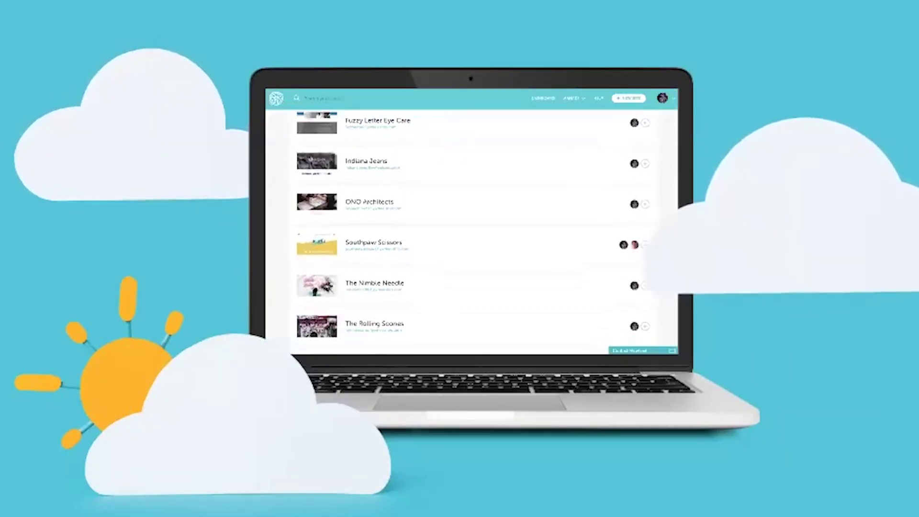
scroll(472, 230, "down", 2)
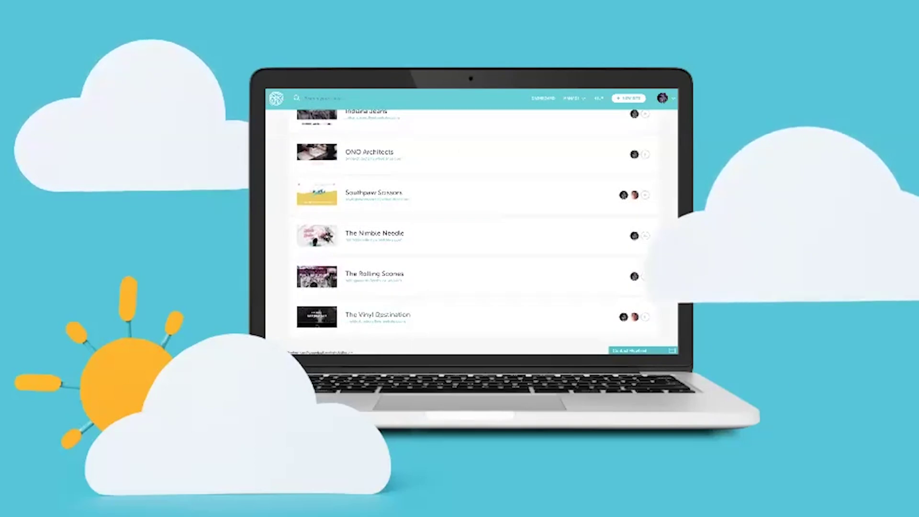
left_click(378, 315)
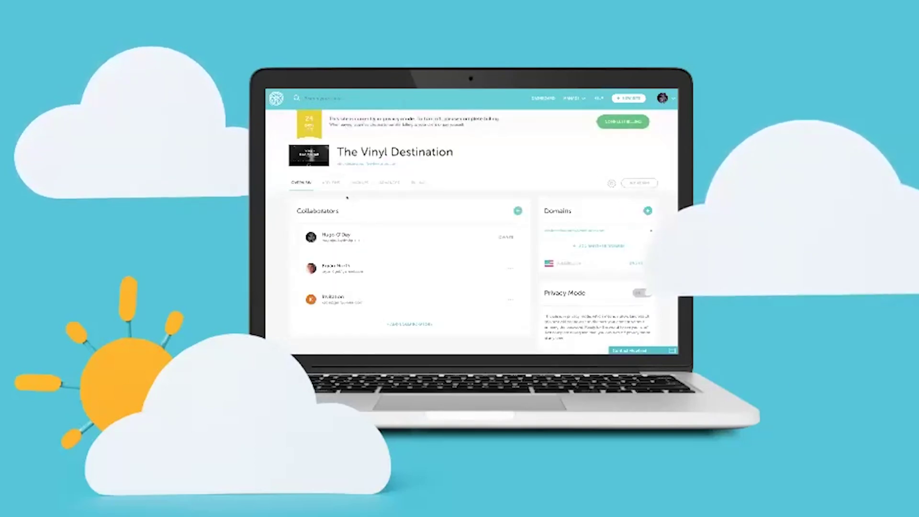
left_click(335, 187)
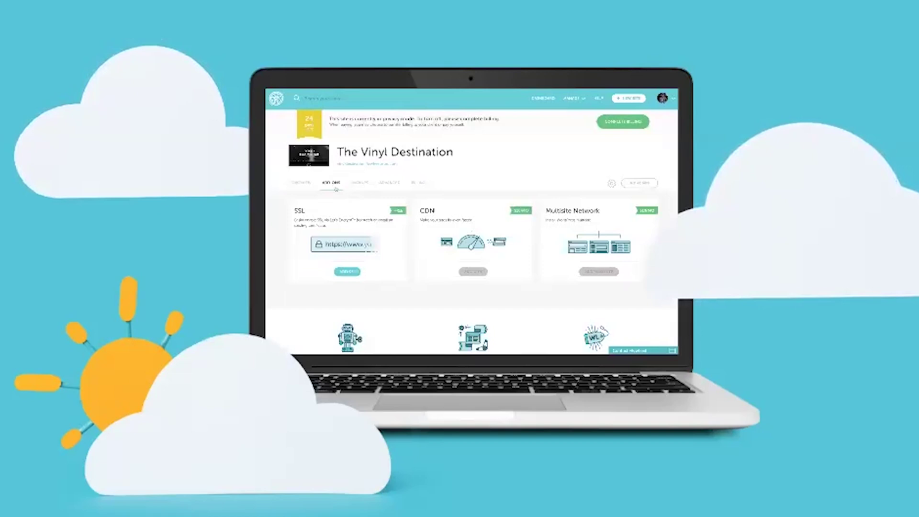
left_click(362, 185)
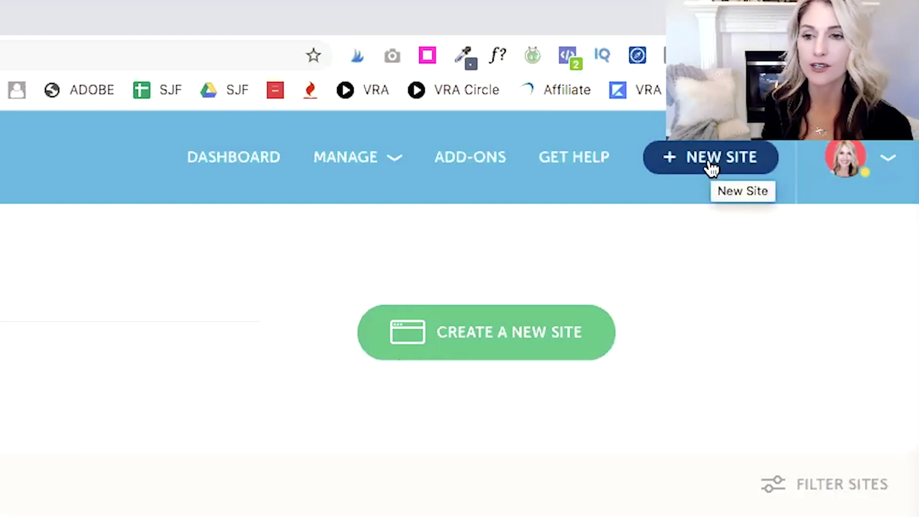
Step: Start a new site from + New Site to reach the Create a Demo Site page
left_click(478, 357)
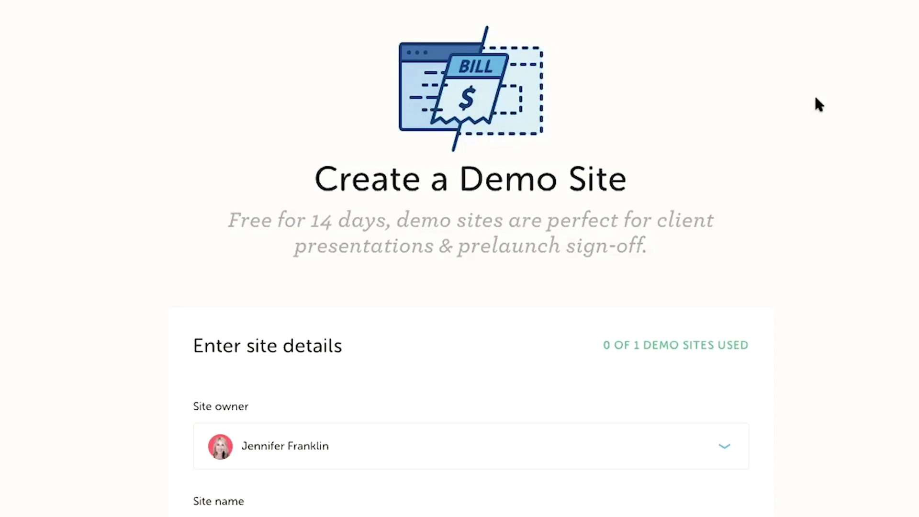
Step: Name the site 'Personal Blog' with temporary domain 'personaldemo'
scroll(815, 98, "down", 9)
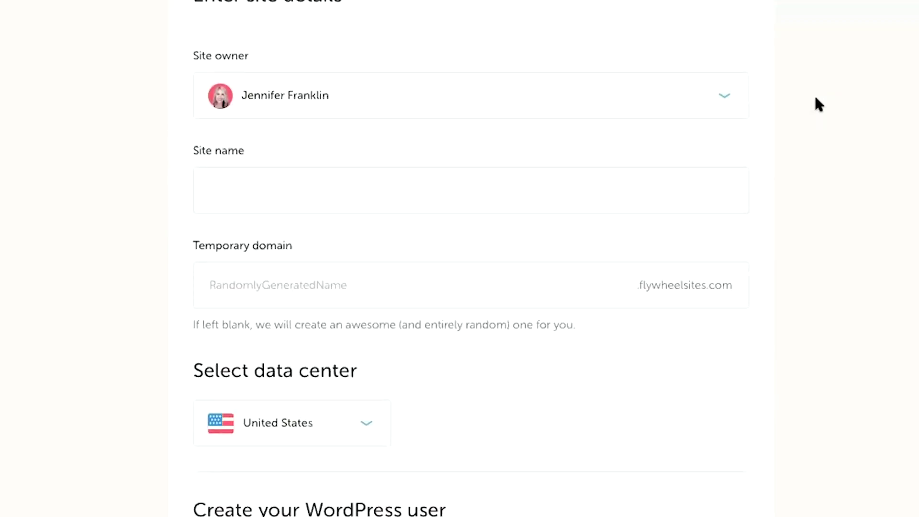
left_click(241, 106)
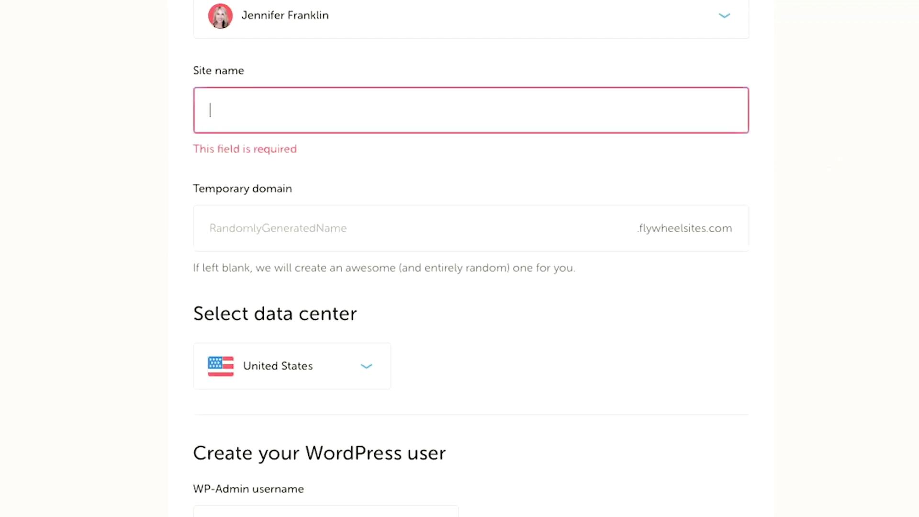
type("Personal Blog")
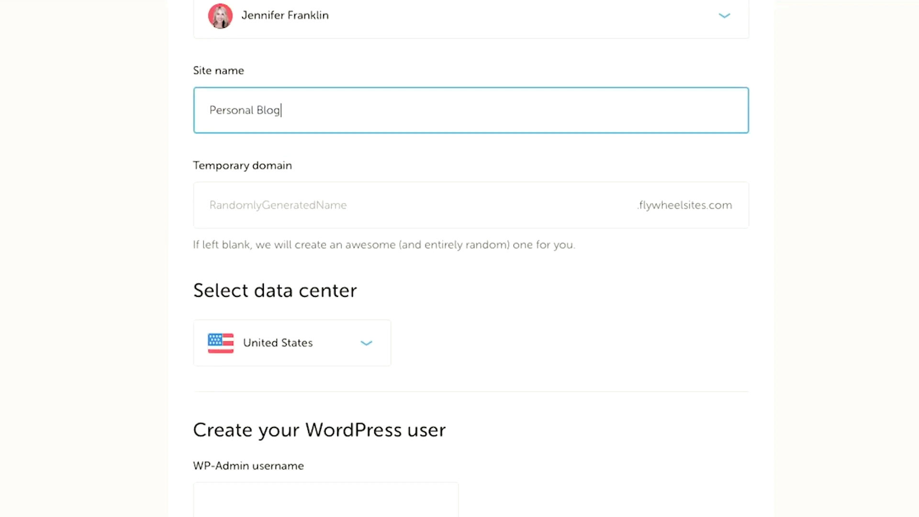
left_click(337, 189)
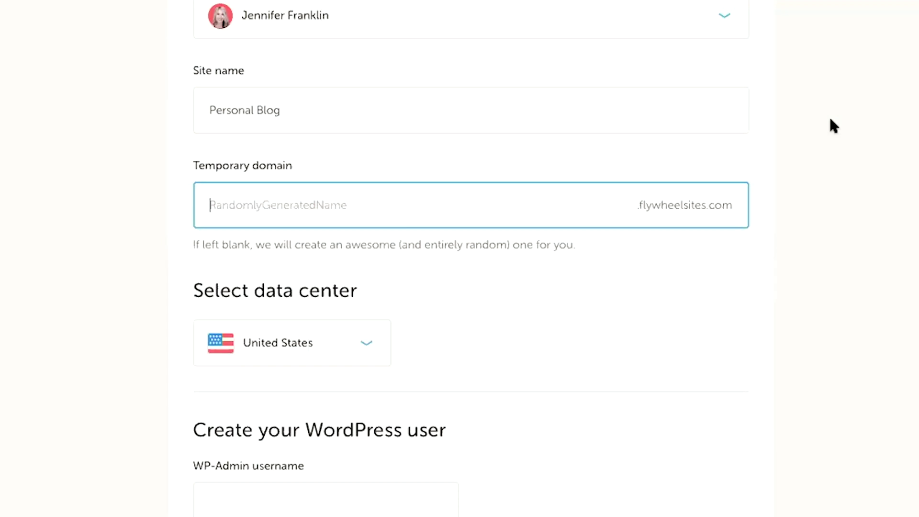
type("personal")
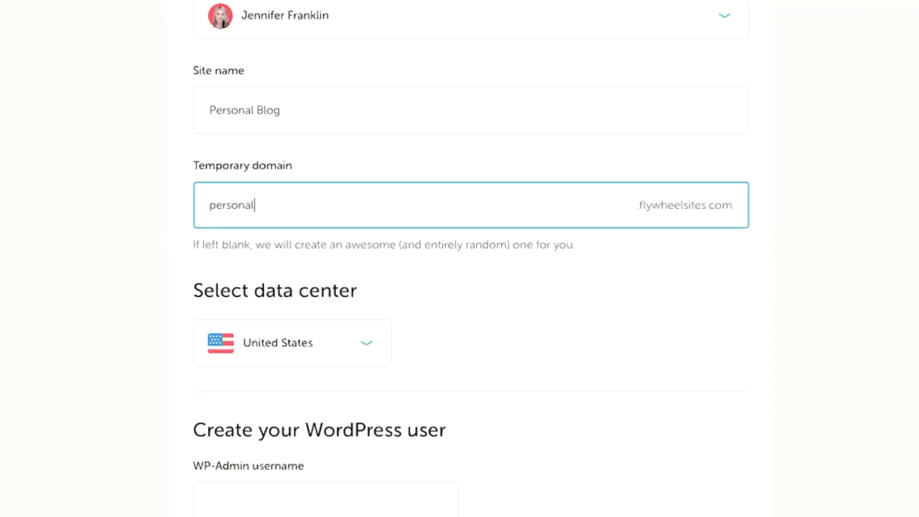
type("demo")
Step: Keep United States selected in the data center dropdown
scroll(793, 144, "down", 3)
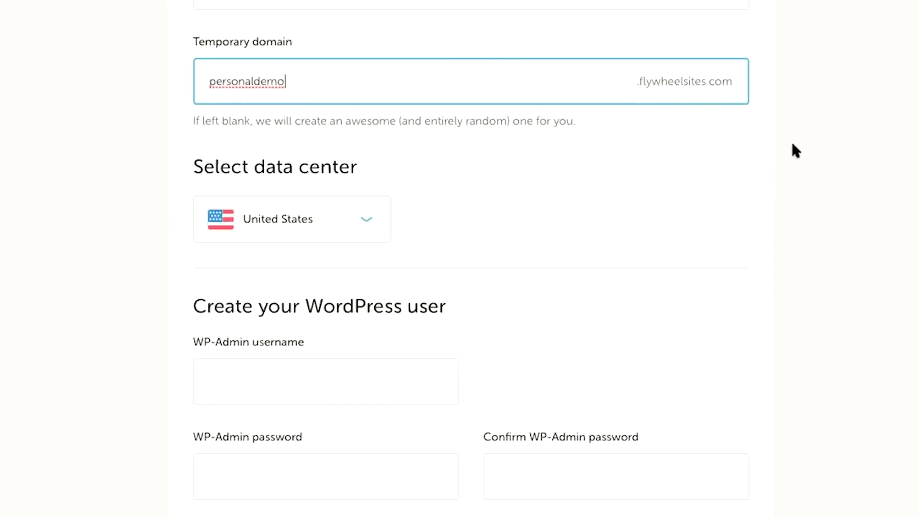
scroll(740, 132, "down", 1)
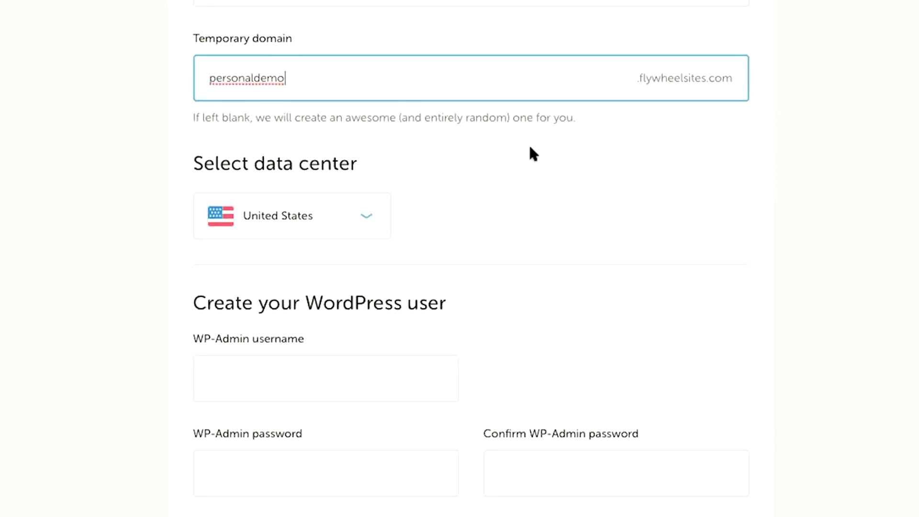
scroll(531, 149, "down", 1)
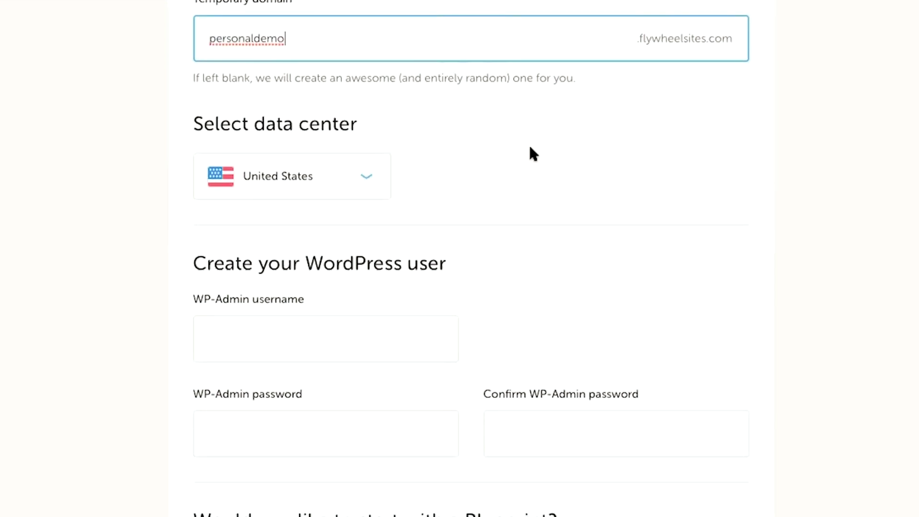
scroll(530, 149, "down", 3)
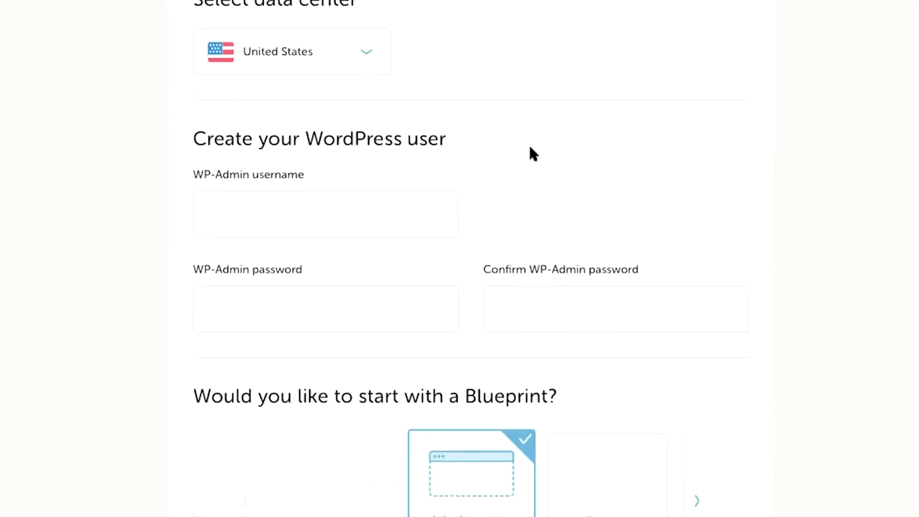
scroll(531, 148, "up", 1)
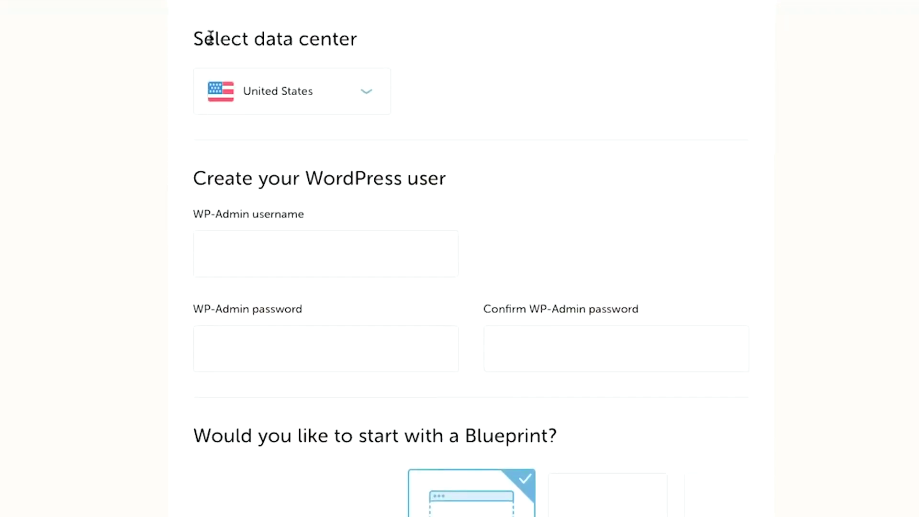
left_click(366, 95)
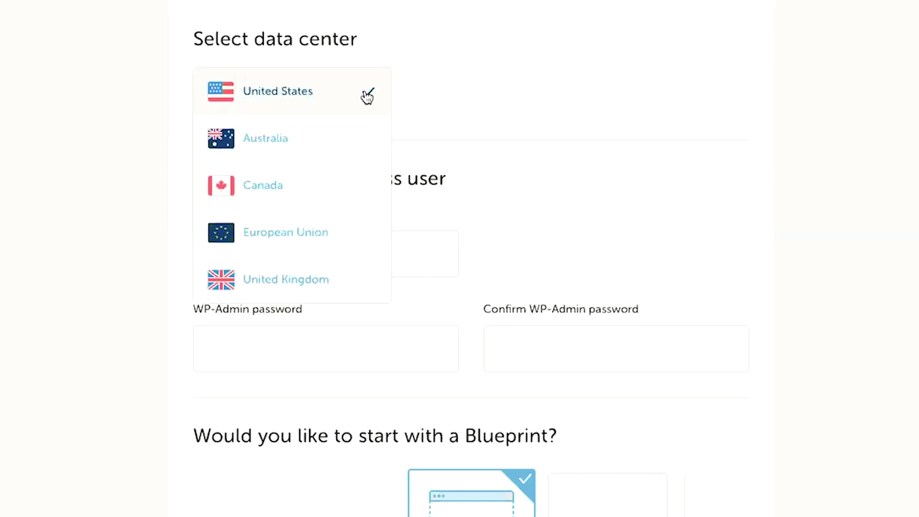
left_click(309, 93)
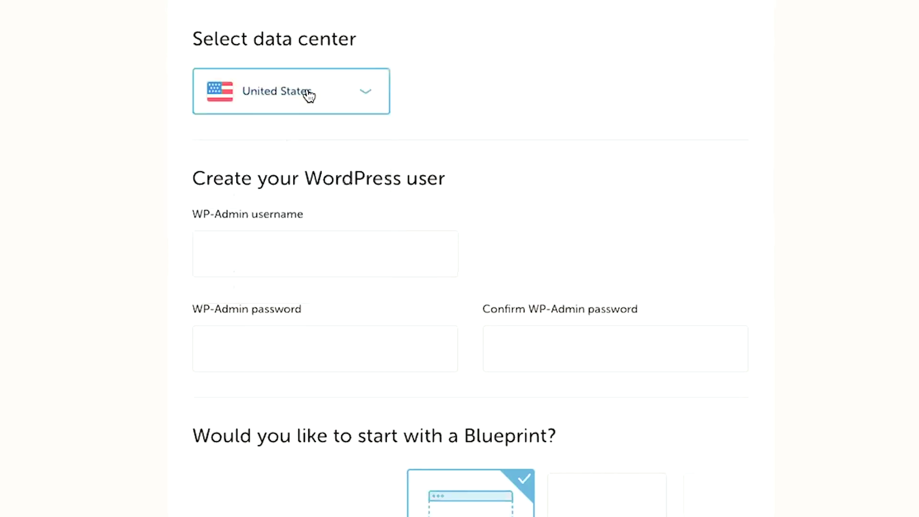
scroll(553, 66, "down", 3)
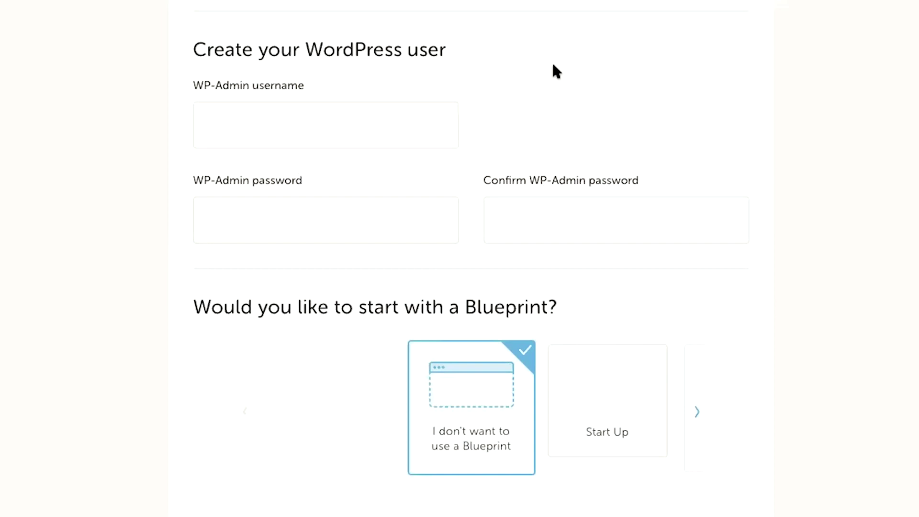
left_click(284, 122)
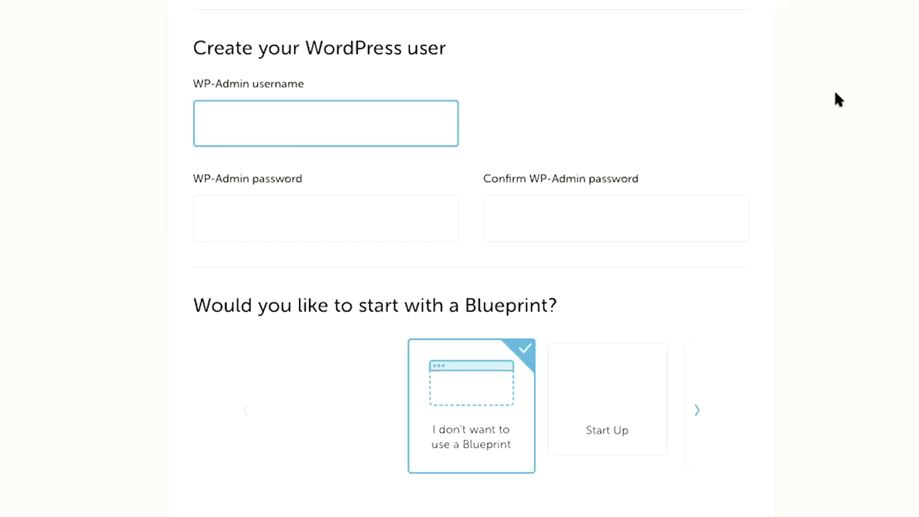
scroll(836, 94, "down", 4)
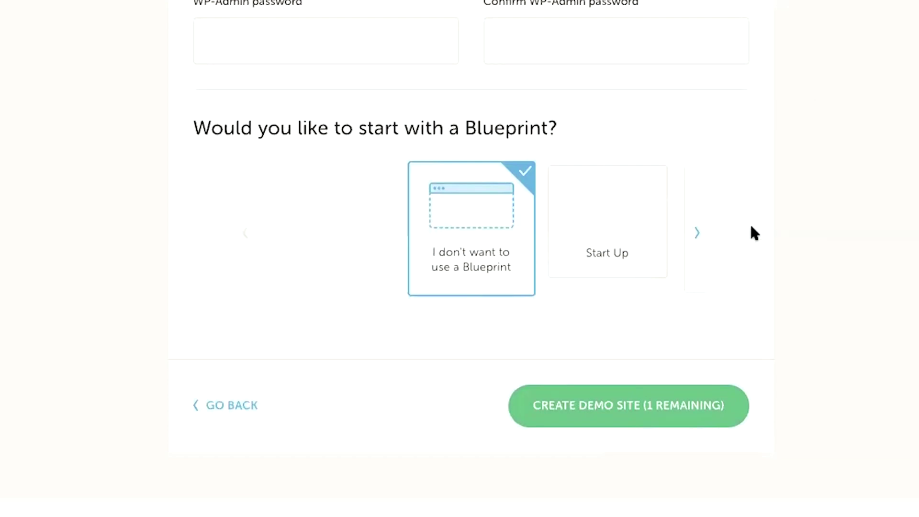
Step: Scroll the Flywheel + StudioPress themes page to its search and business type filters
scroll(709, 326, "down", 1)
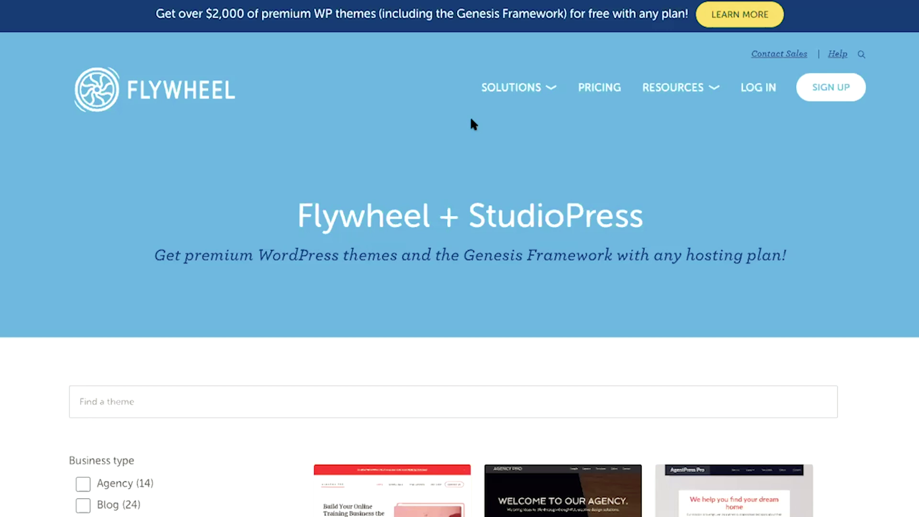
Step: Tick the Mobile/responsive filter under Theme features
scroll(428, 130, "down", 3)
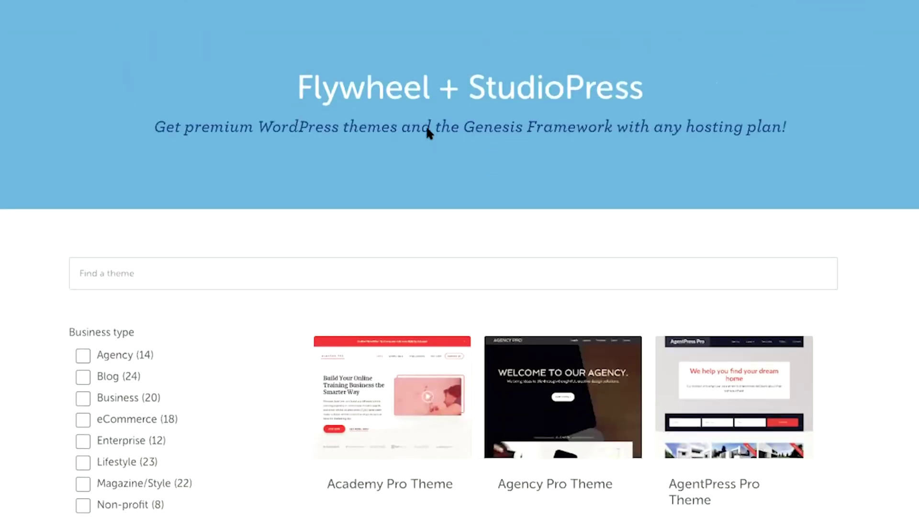
scroll(428, 129, "down", 3)
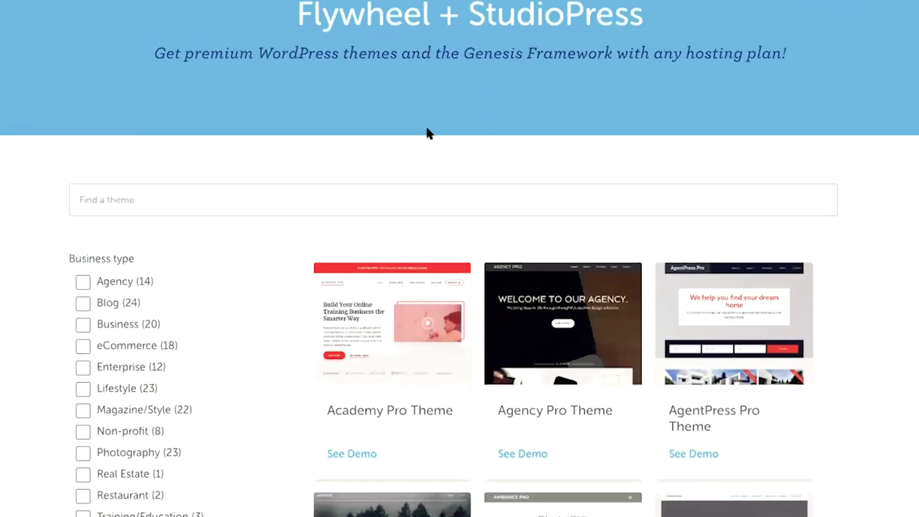
scroll(428, 133, "down", 3)
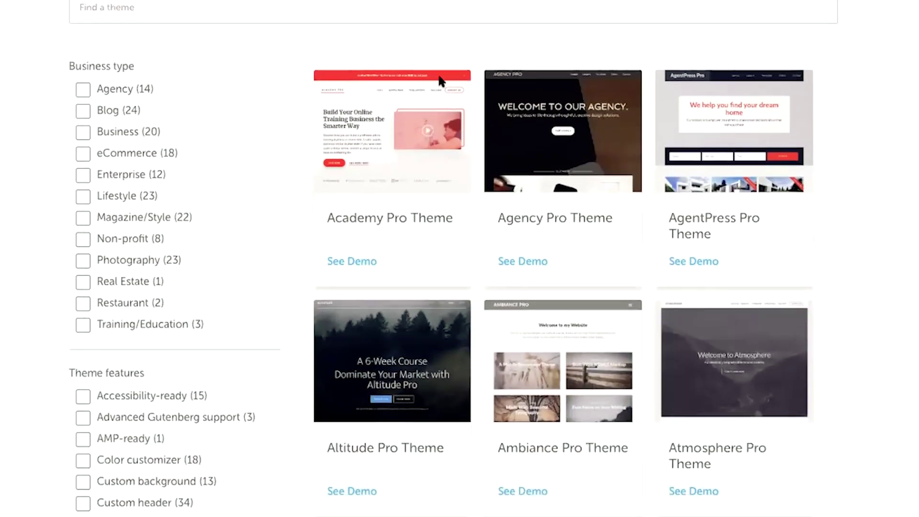
scroll(448, 83, "down", 2)
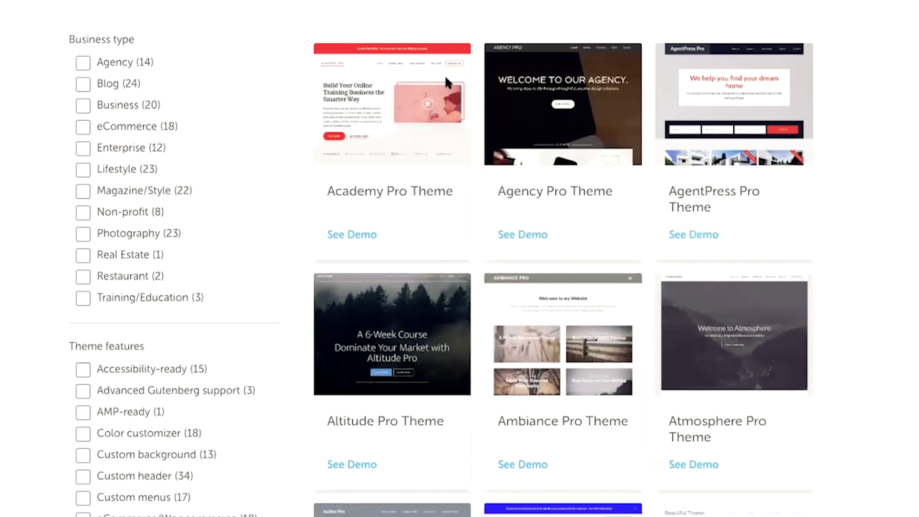
scroll(446, 82, "down", 3)
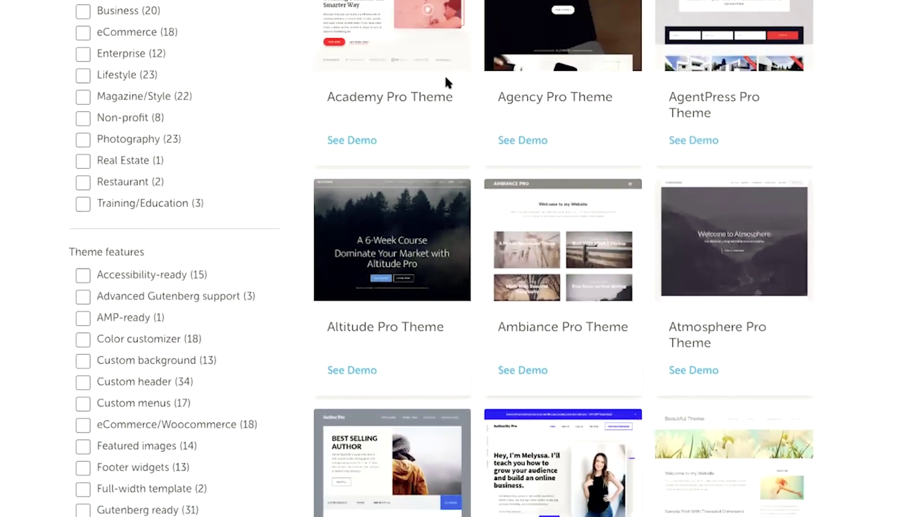
scroll(445, 82, "down", 2)
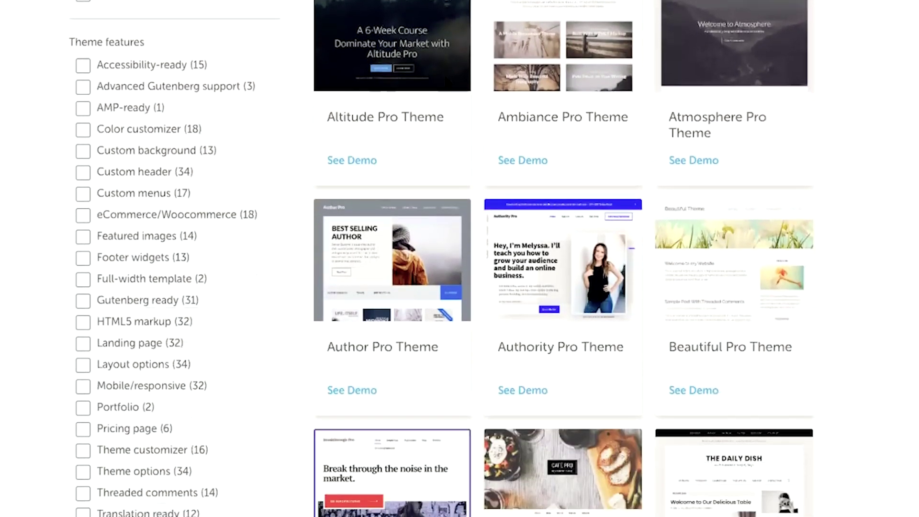
scroll(446, 83, "down", 3)
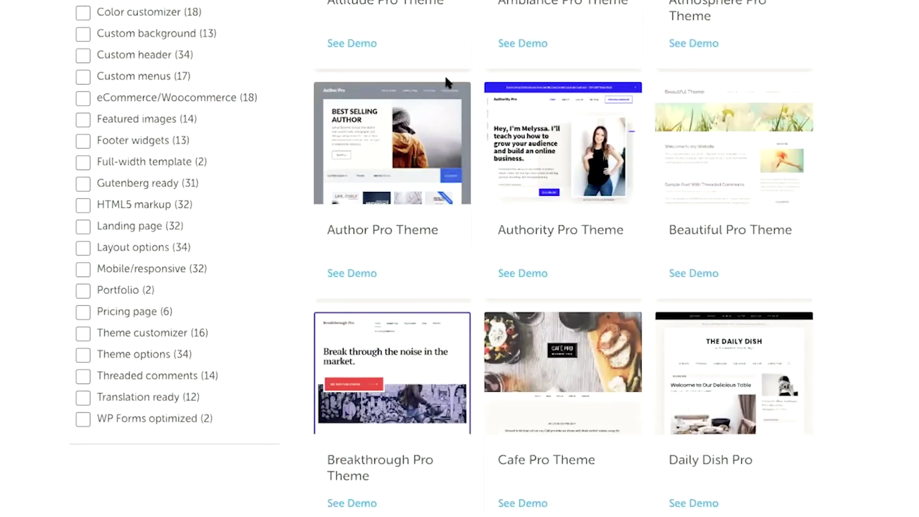
scroll(446, 83, "up", 10)
scroll(445, 82, "down", 2)
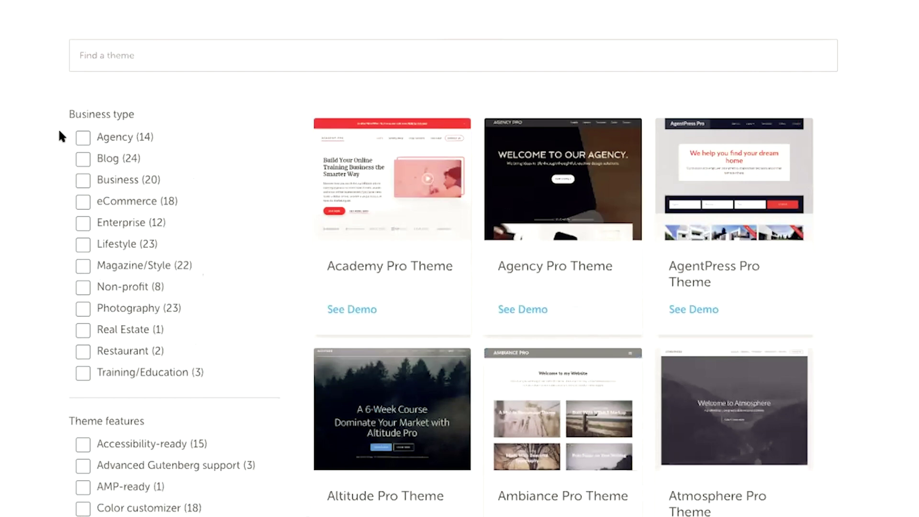
scroll(76, 123, "down", 1)
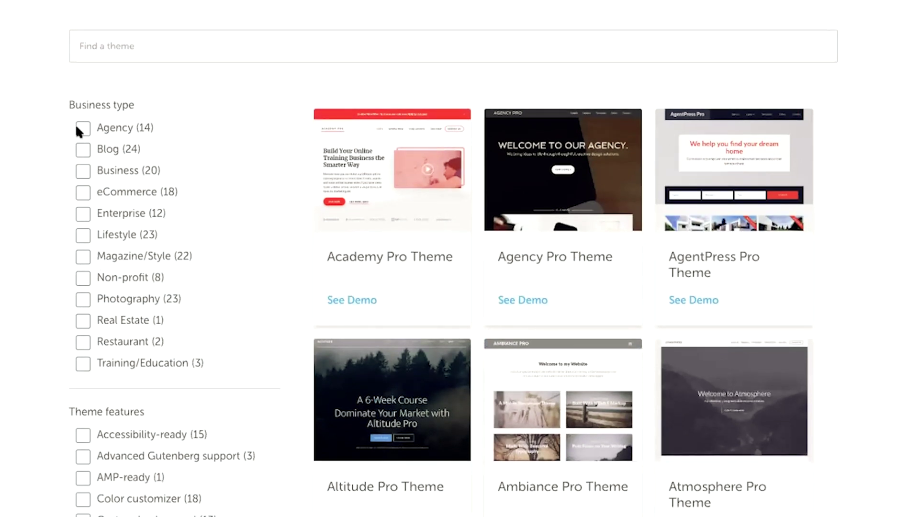
scroll(77, 129, "down", 6)
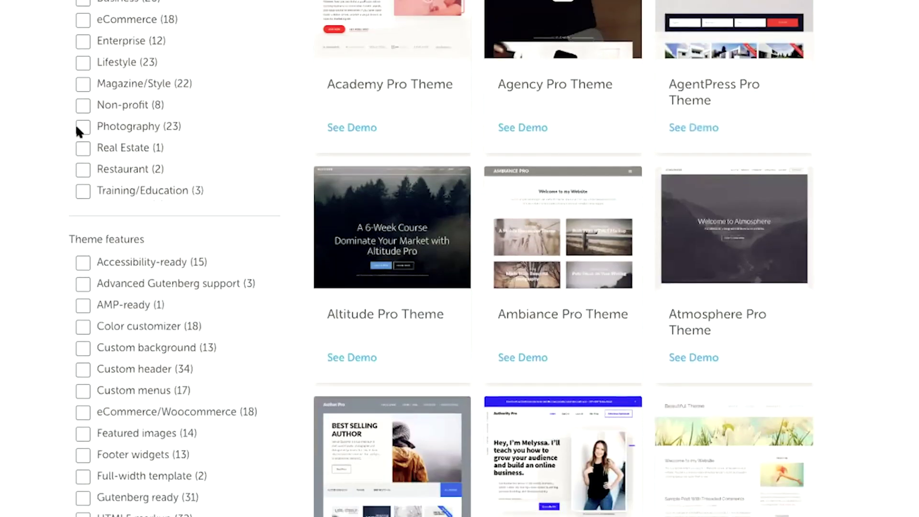
scroll(76, 126, "down", 2)
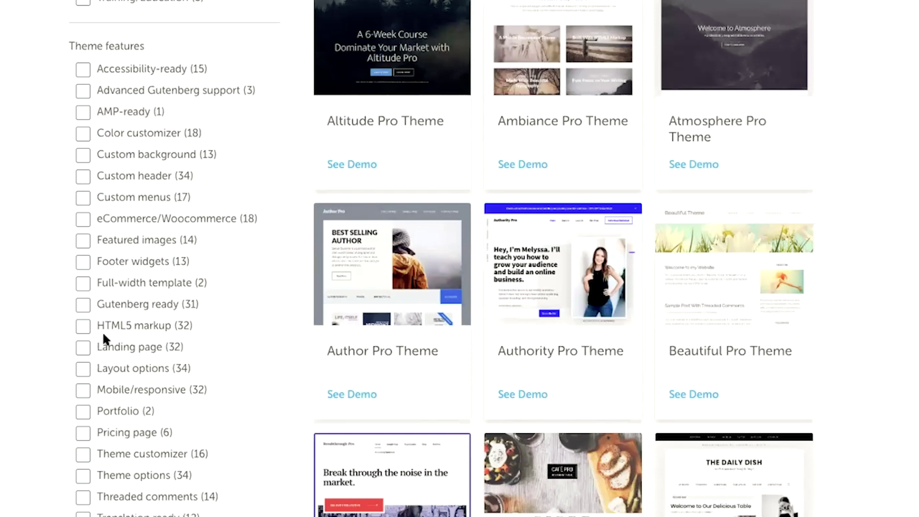
left_click(82, 390)
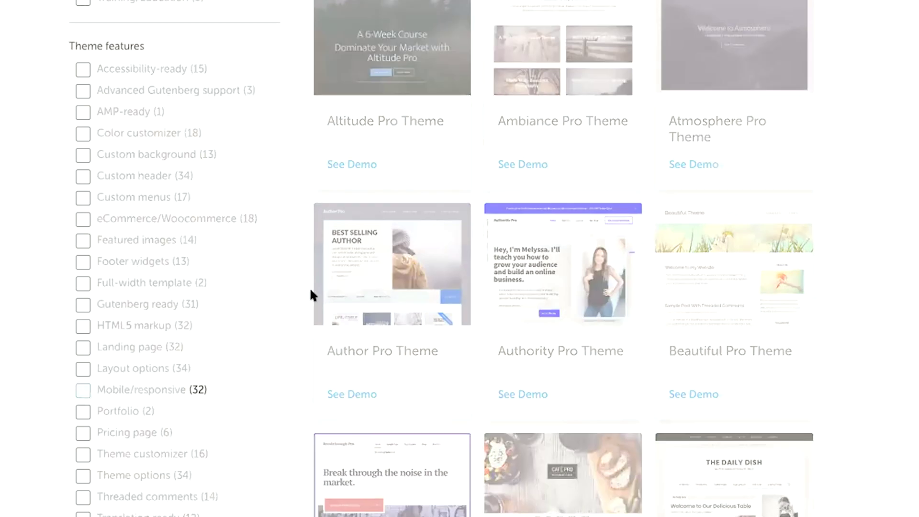
Step: Untick Featured images so only Mobile/responsive filters the 32 themes
scroll(310, 293, "down", 1)
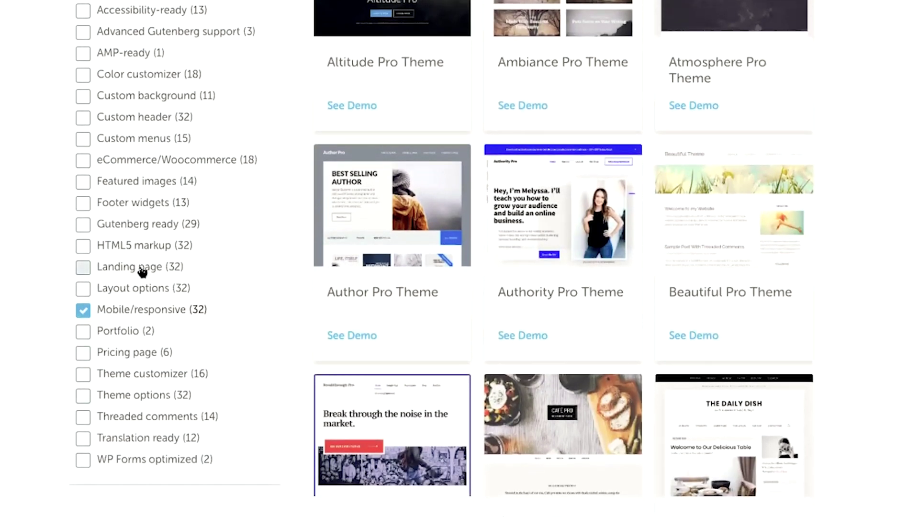
scroll(142, 272, "up", 2)
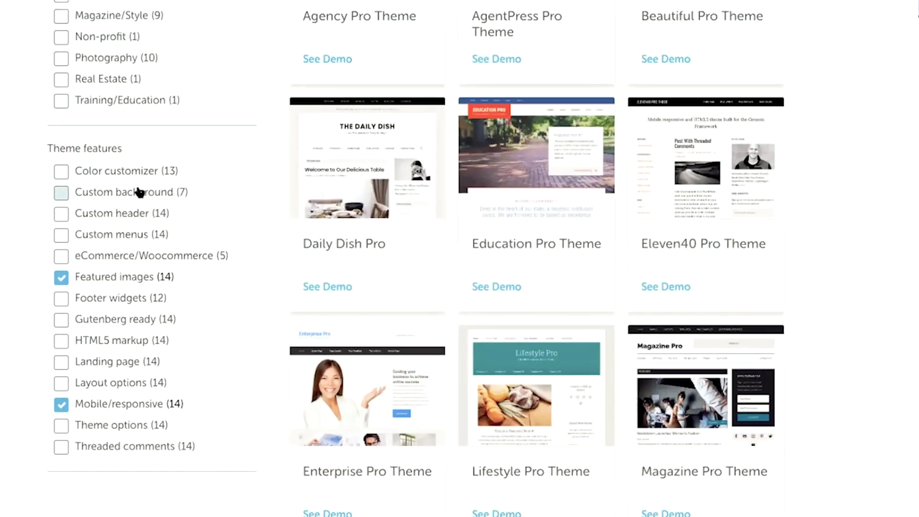
left_click(61, 277)
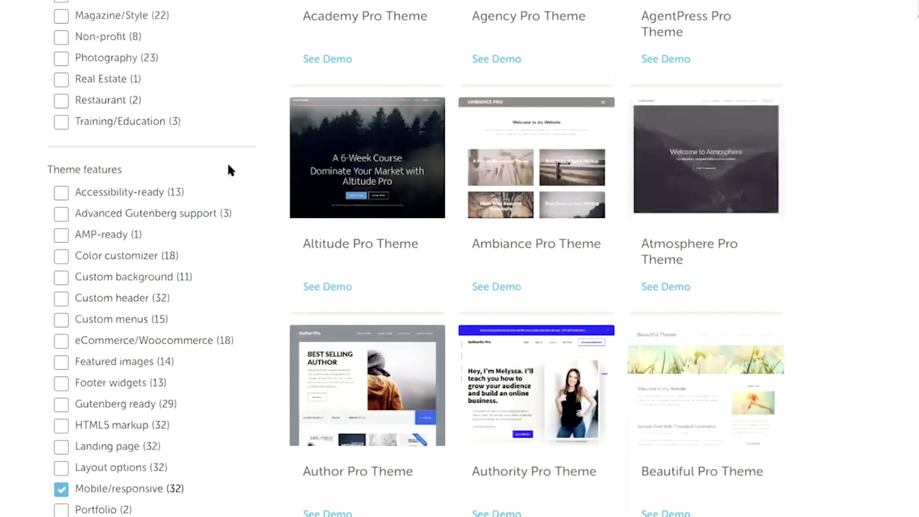
scroll(228, 170, "up", 5)
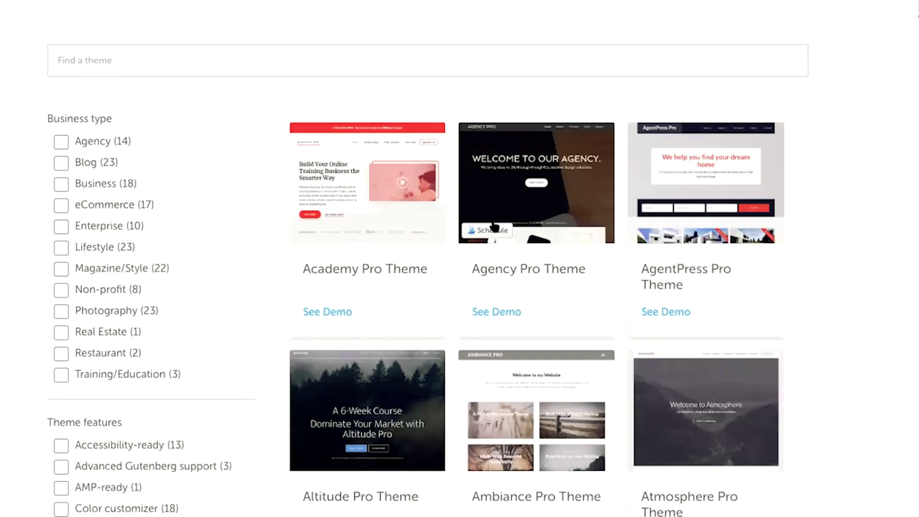
scroll(494, 226, "down", 1)
scroll(494, 226, "down", 8)
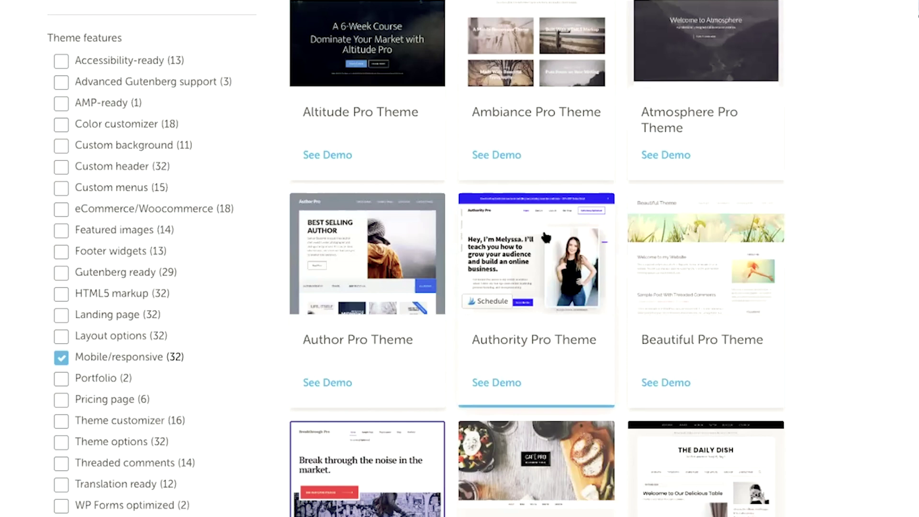
Step: Open the Authority Pro theme's details and scroll through its demo page
left_click(547, 238)
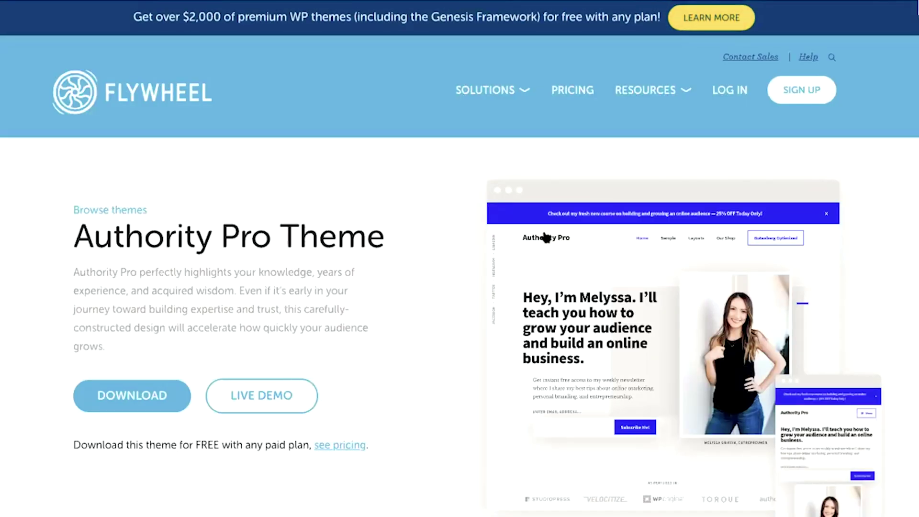
scroll(547, 238, "down", 4)
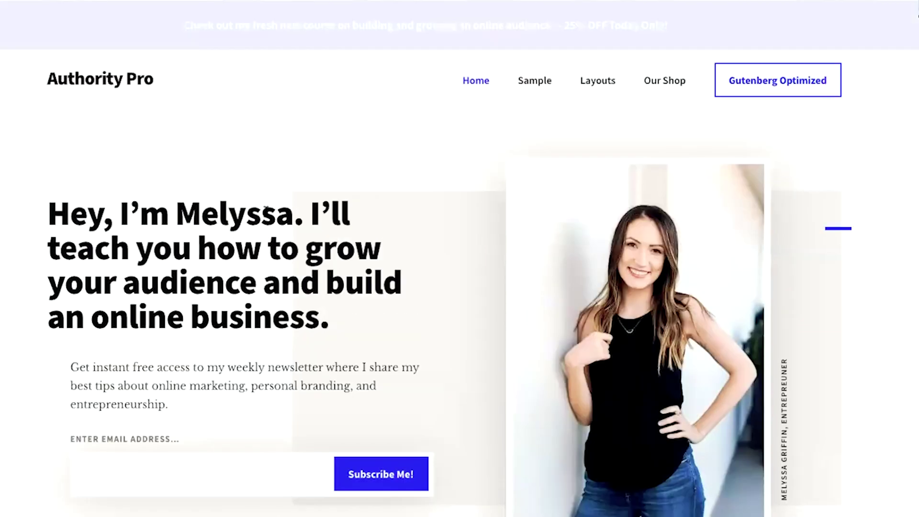
scroll(266, 209, "down", 5)
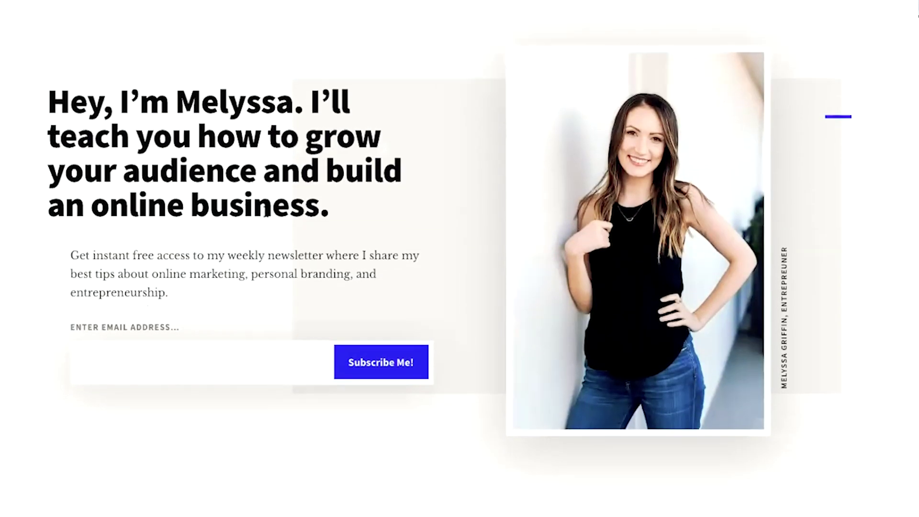
scroll(266, 212, "down", 5)
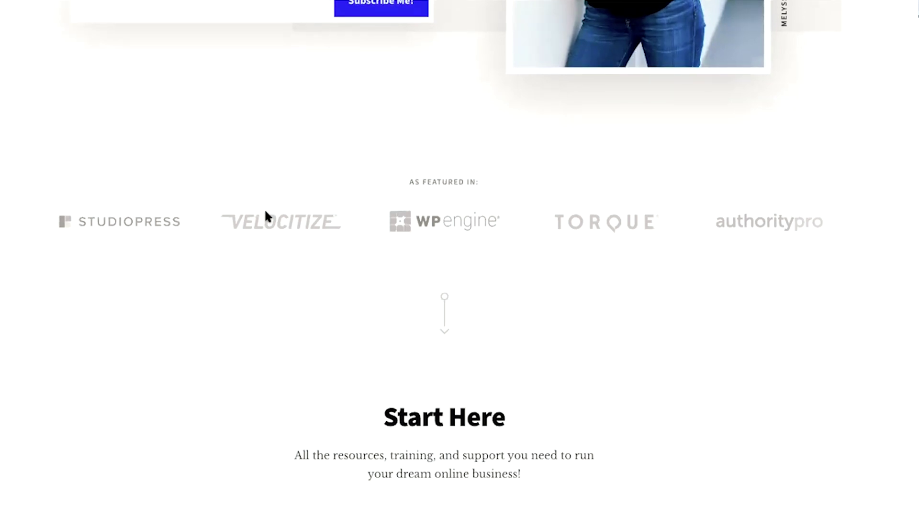
scroll(266, 213, "down", 20)
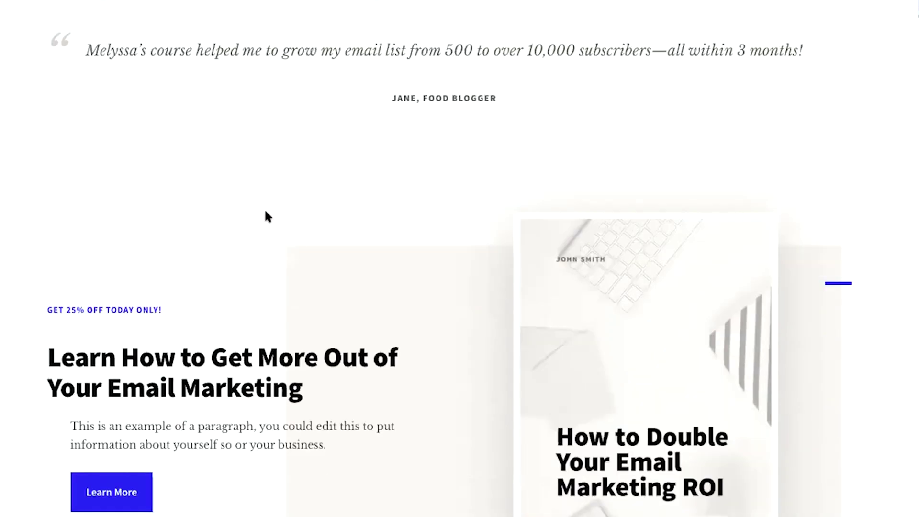
scroll(266, 211, "down", 20)
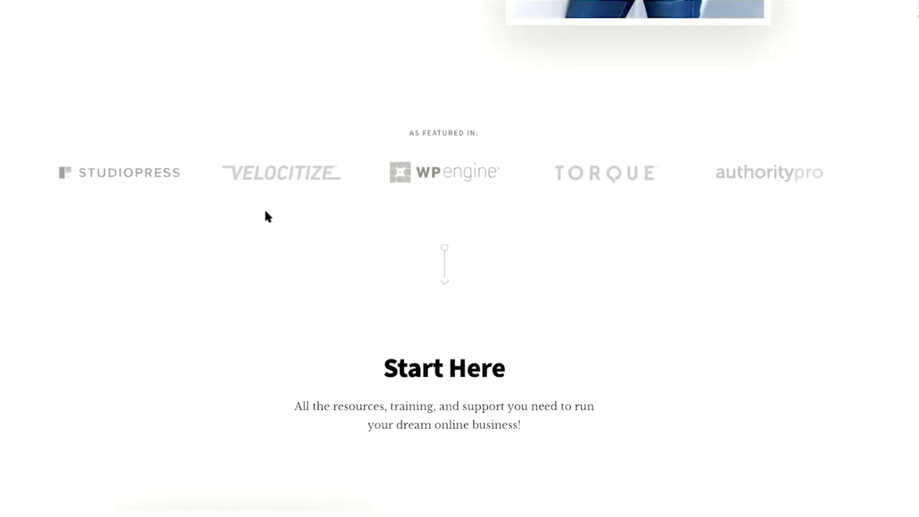
scroll(264, 208, "up", 10)
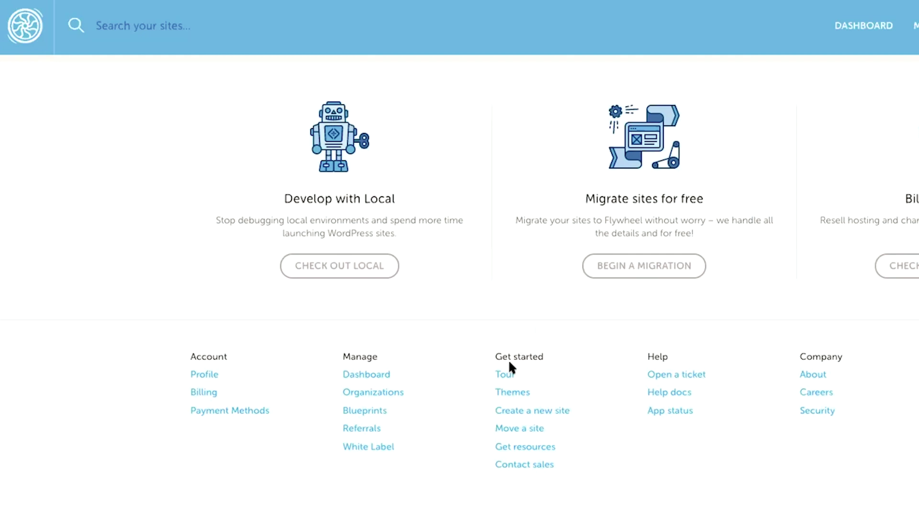
Step: Open the downloadable Flywheel Themes list and scroll down to Authority Pro
left_click(511, 393)
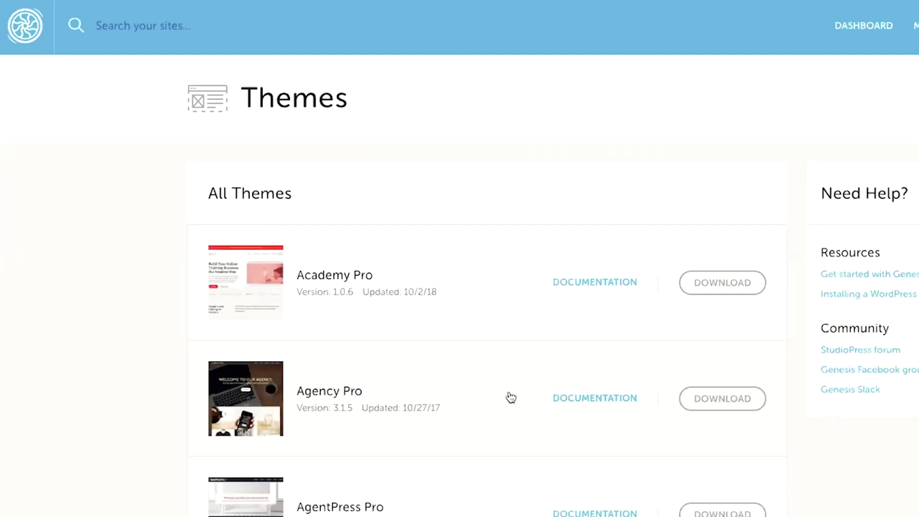
scroll(511, 397, "down", 2)
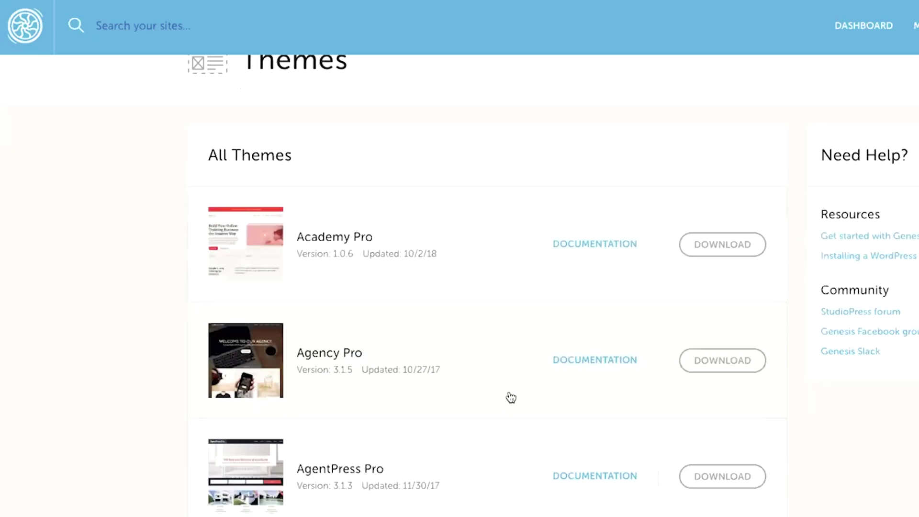
scroll(511, 398, "up", 2)
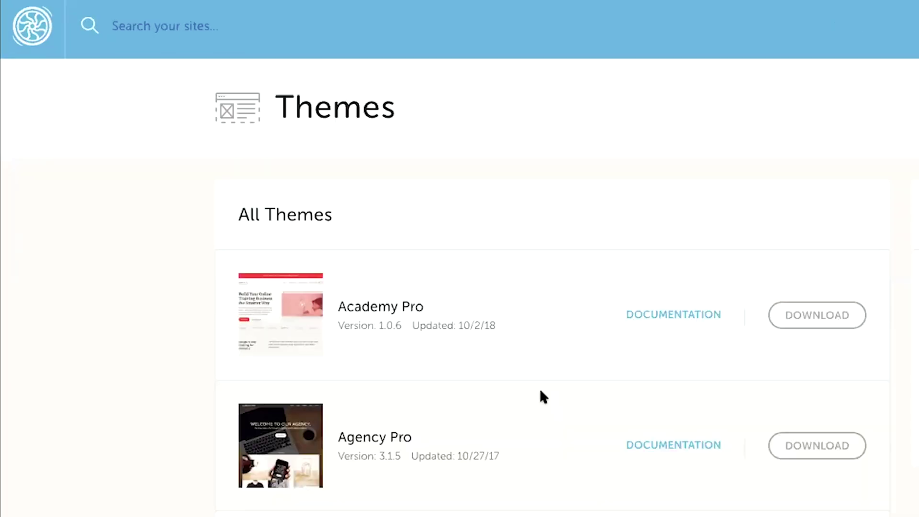
scroll(540, 392, "down", 10)
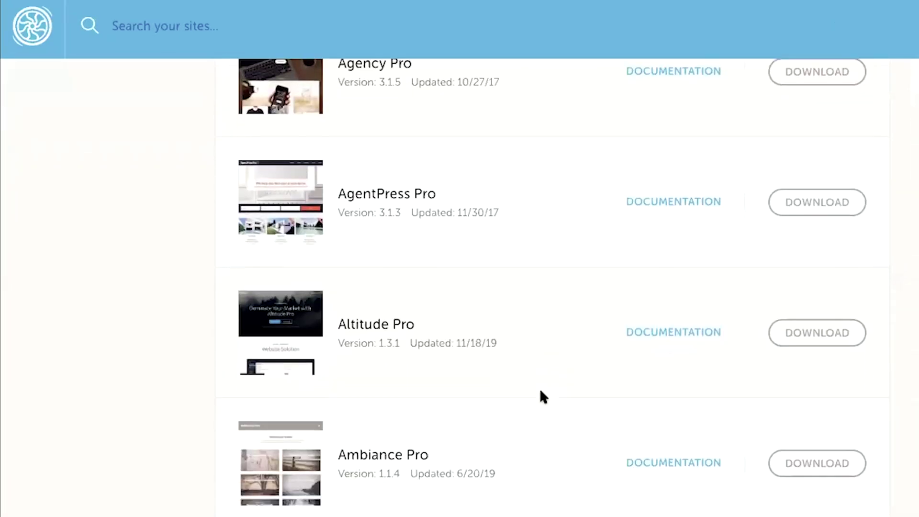
scroll(541, 393, "down", 12)
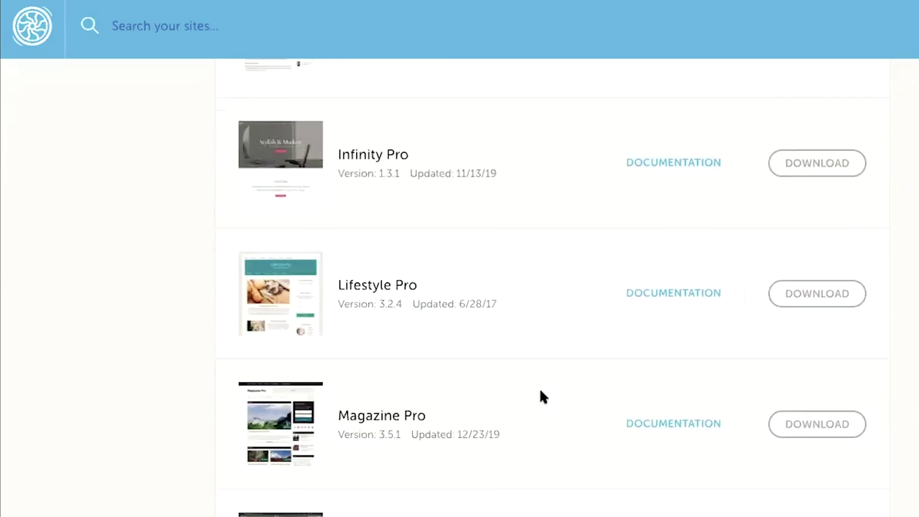
scroll(540, 391, "down", 5)
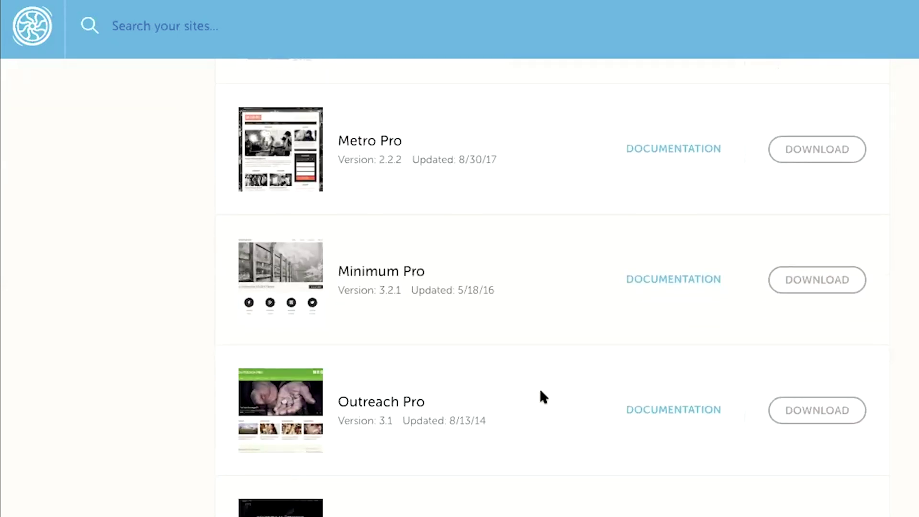
scroll(541, 392, "down", 5)
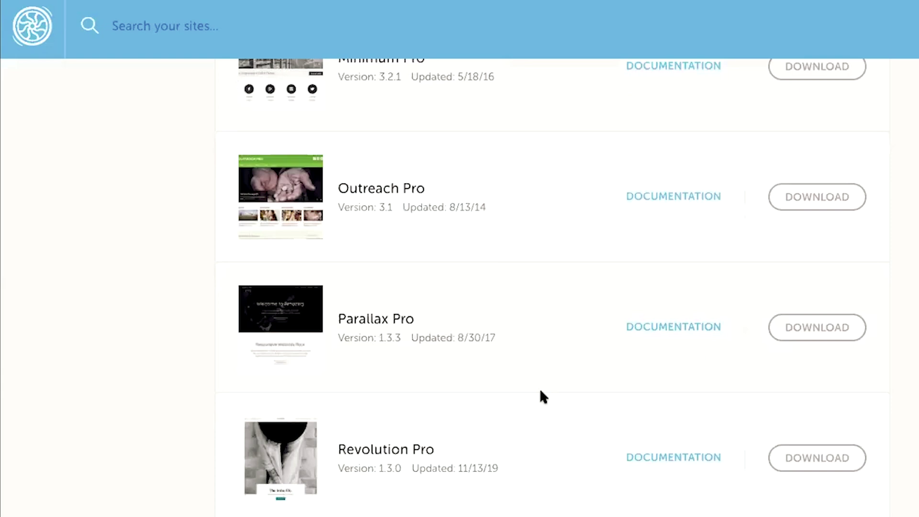
scroll(540, 391, "down", 10)
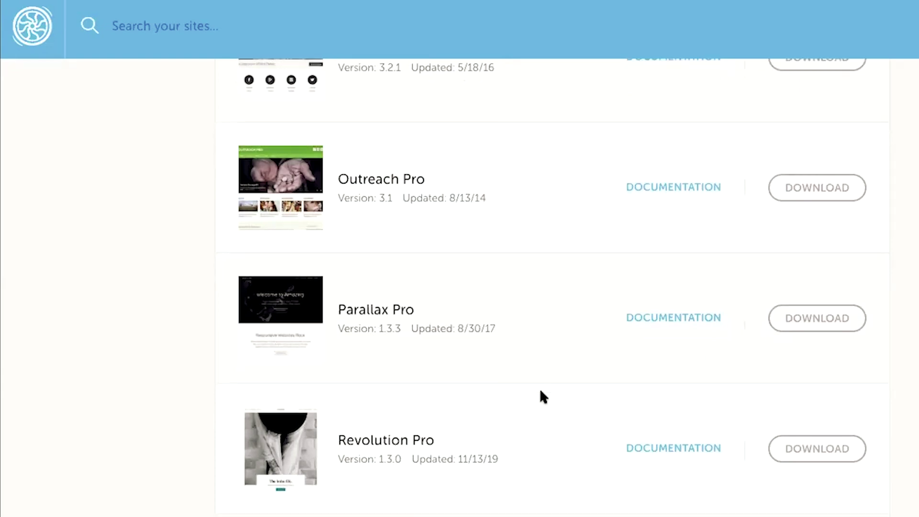
scroll(541, 392, "down", 10)
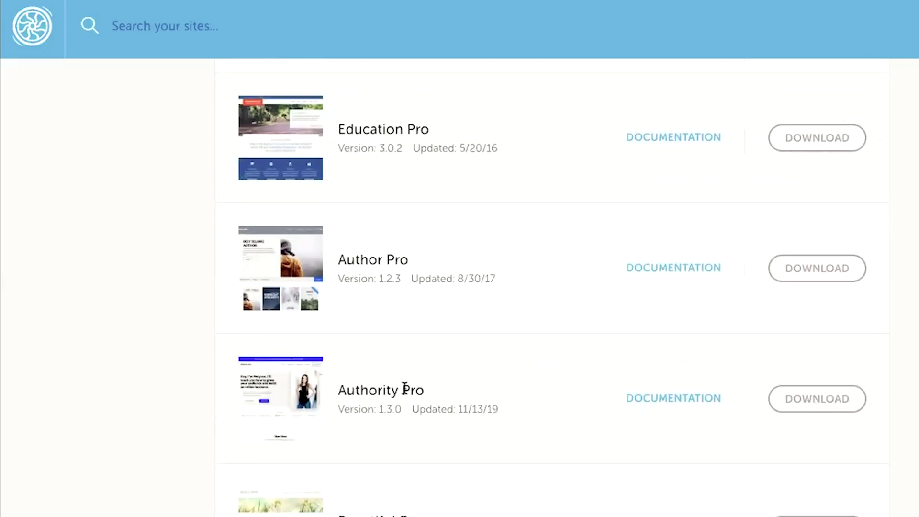
scroll(521, 393, "down", 1)
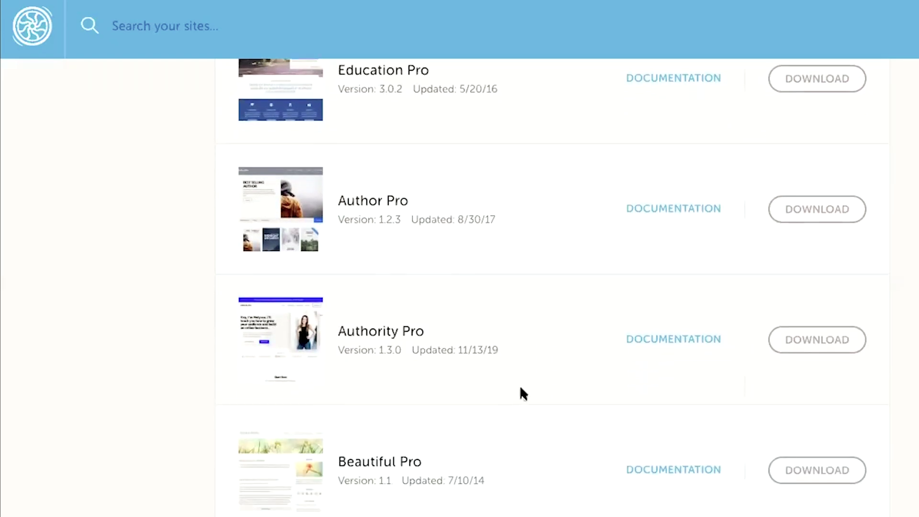
scroll(465, 309, "down", 1)
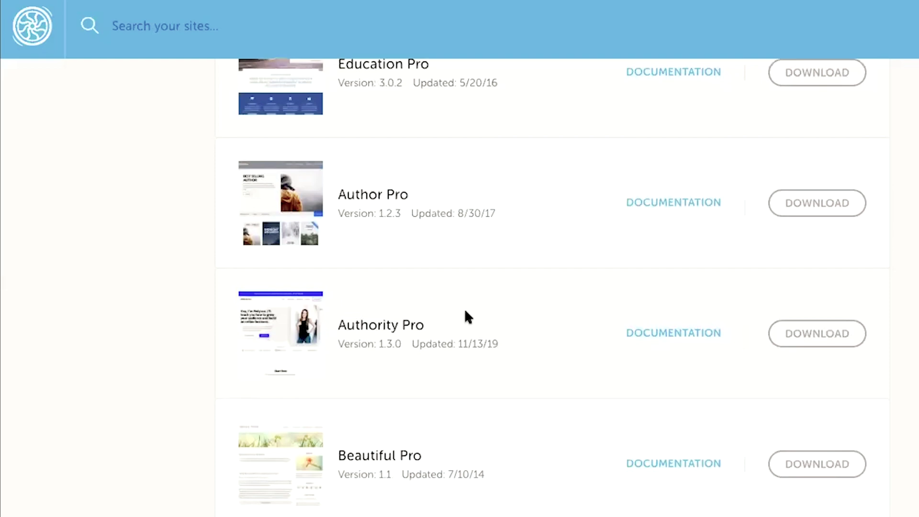
scroll(834, 327, "down", 1)
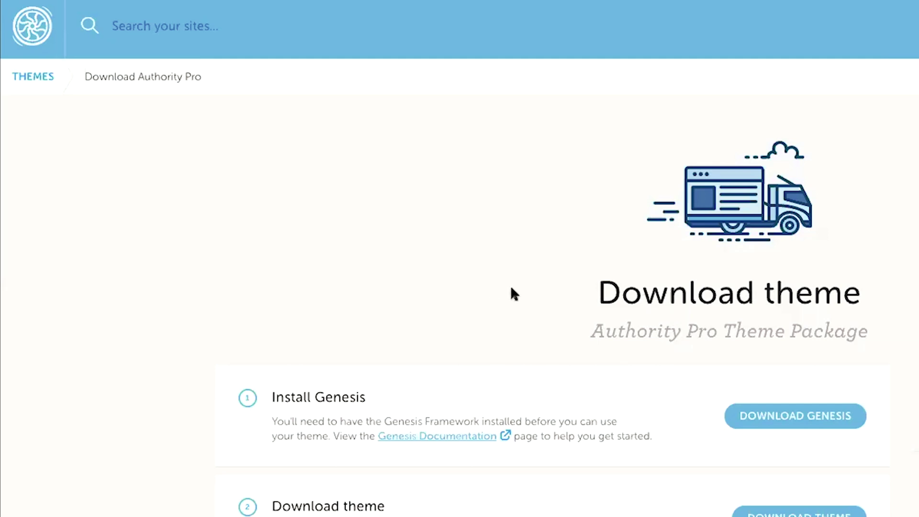
Step: Download the Genesis Framework and Authority Pro theme zips, saving both to Downloads
scroll(514, 293, "down", 1)
scroll(510, 285, "down", 1)
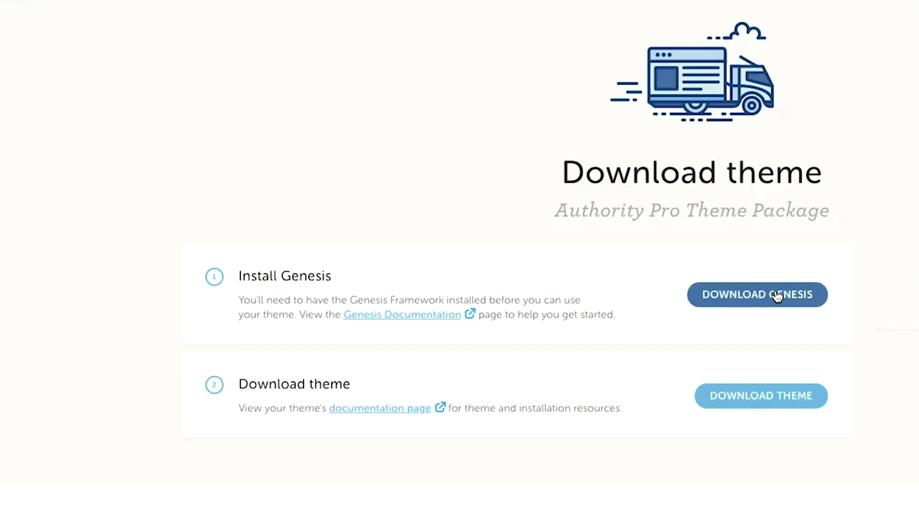
left_click(763, 399)
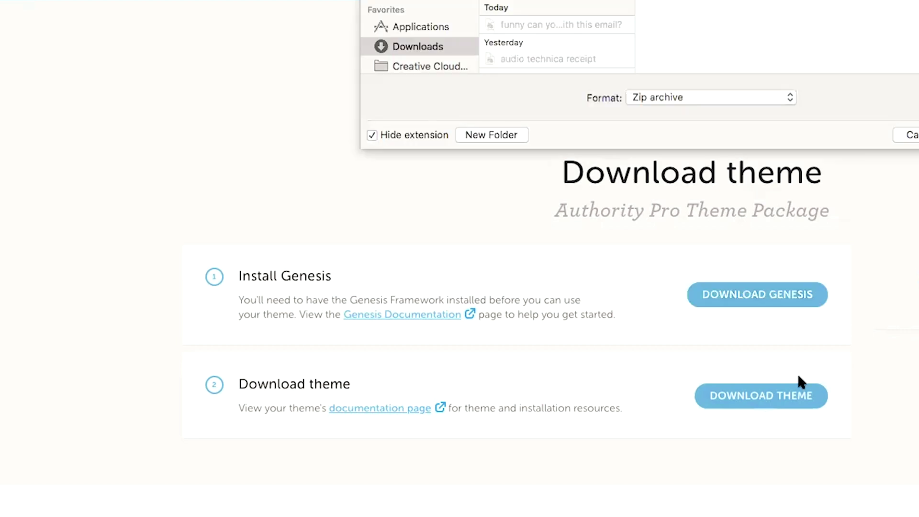
key("Return")
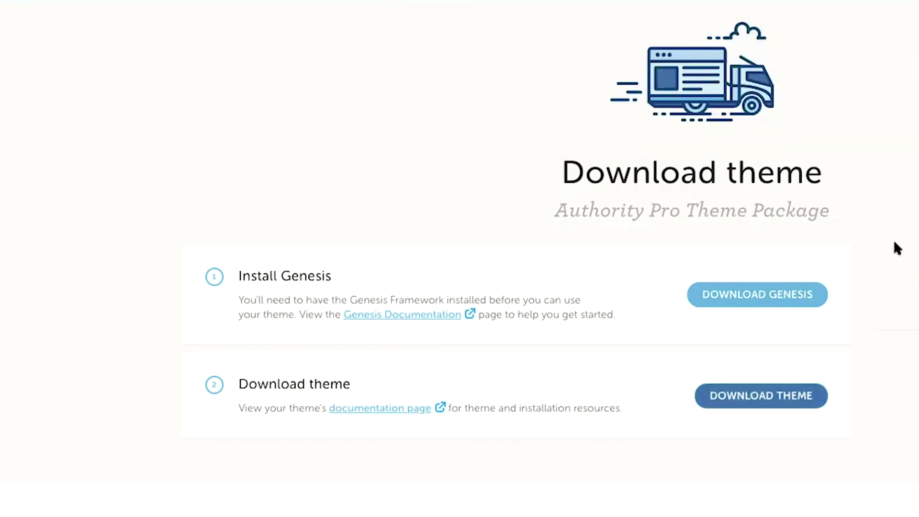
key("Return")
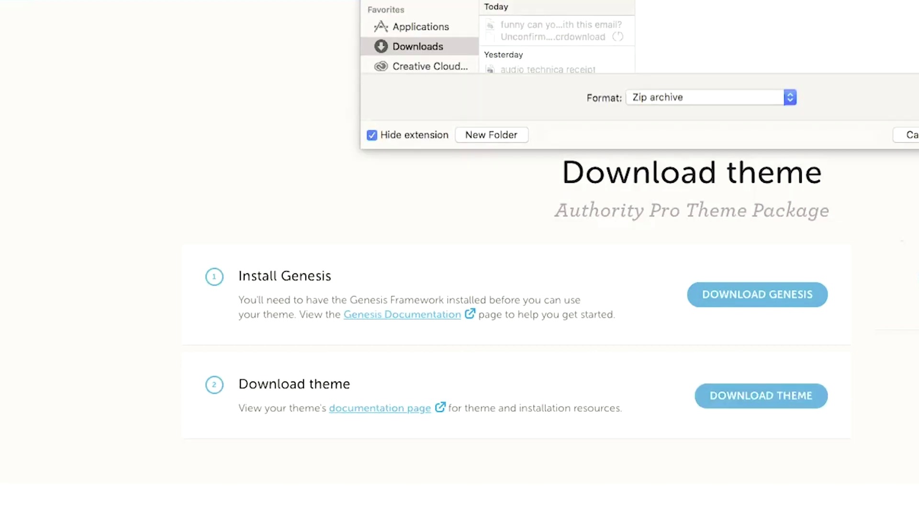
key("Return")
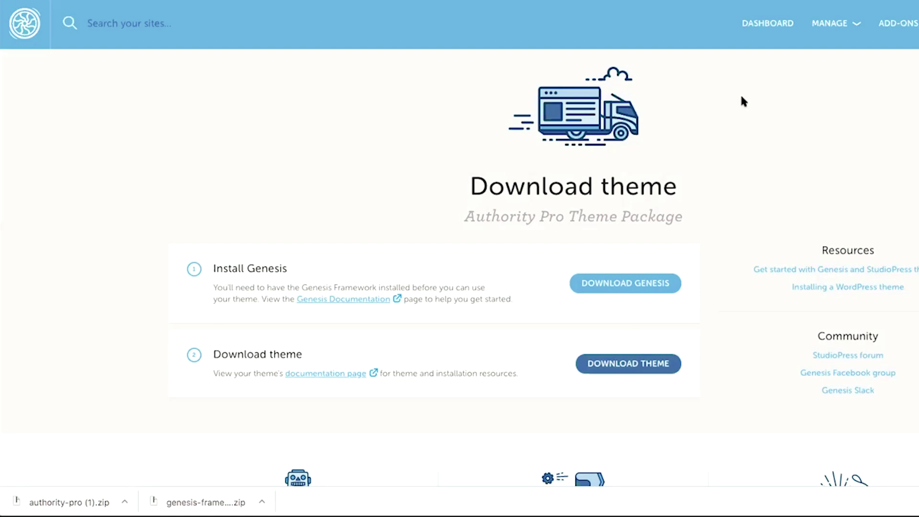
Step: Return to the Flywheel dashboard to reach the Personal Blog site's overview
left_click(767, 22)
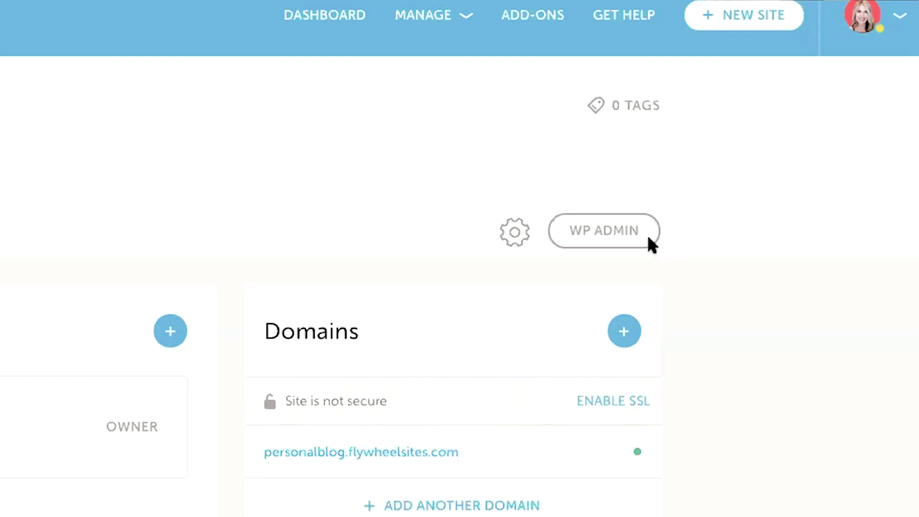
Step: From the site's WordPress admin, go to Appearance > Themes and start adding a new theme
left_click(608, 234)
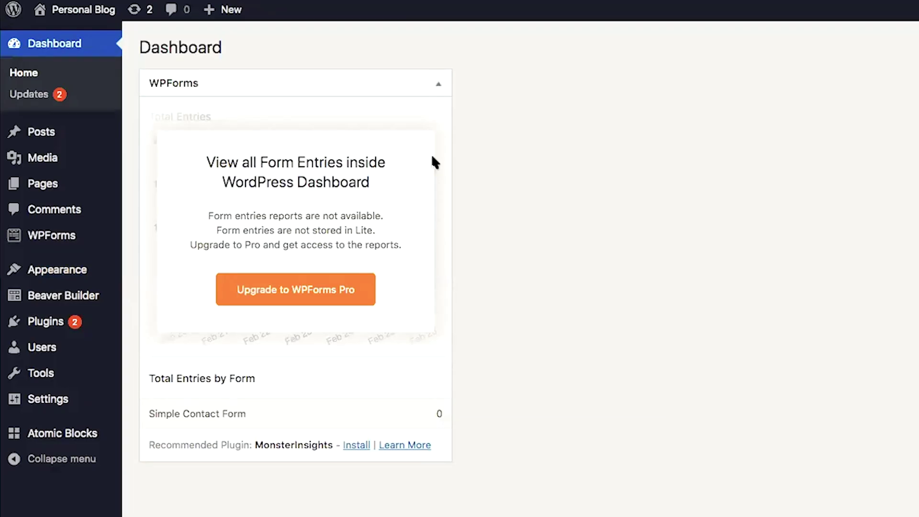
mouse_move(13, 9)
mouse_move(55, 270)
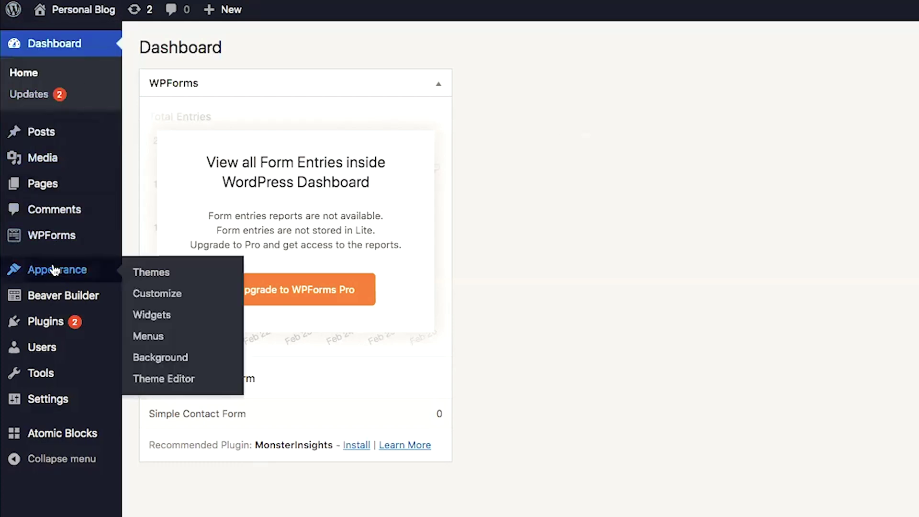
left_click(166, 276)
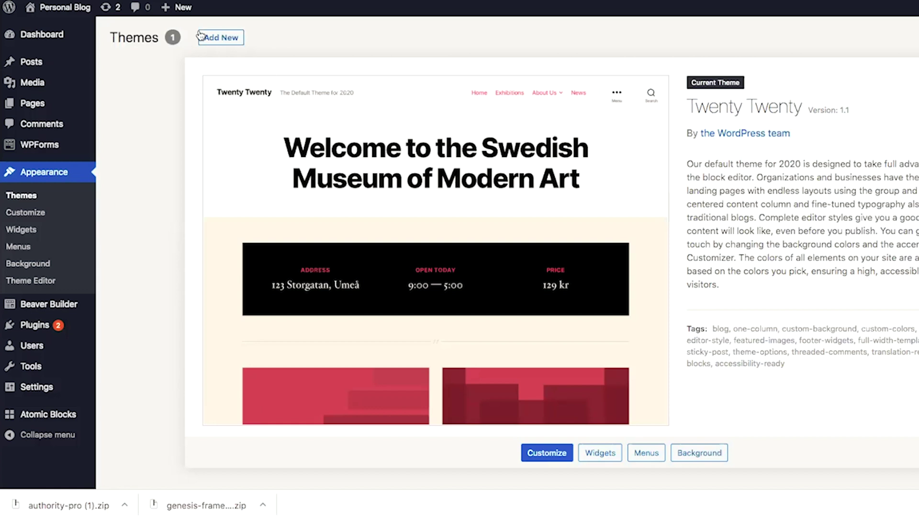
left_click(224, 38)
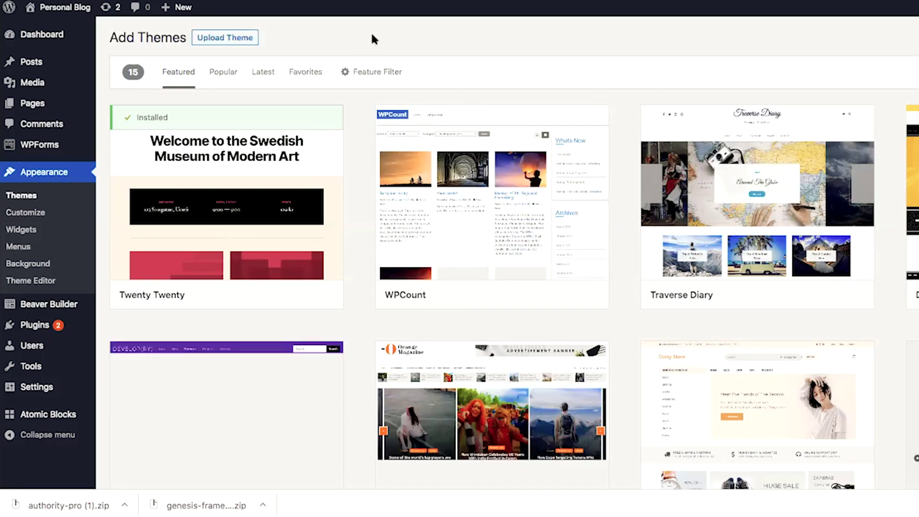
scroll(344, 31, "down", 1)
Step: Upload the genesis-framework zip, install it, and activate Genesis Framework
left_click(229, 35)
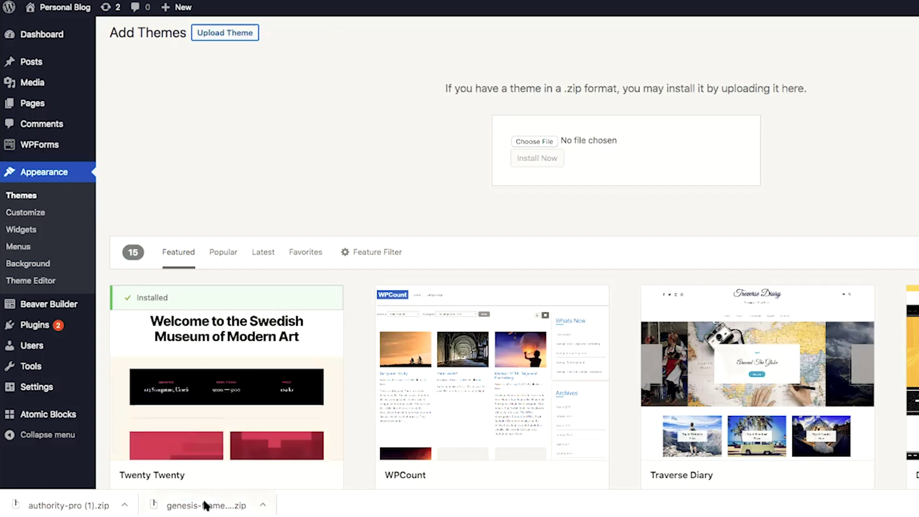
left_click_drag(205, 505, 542, 145)
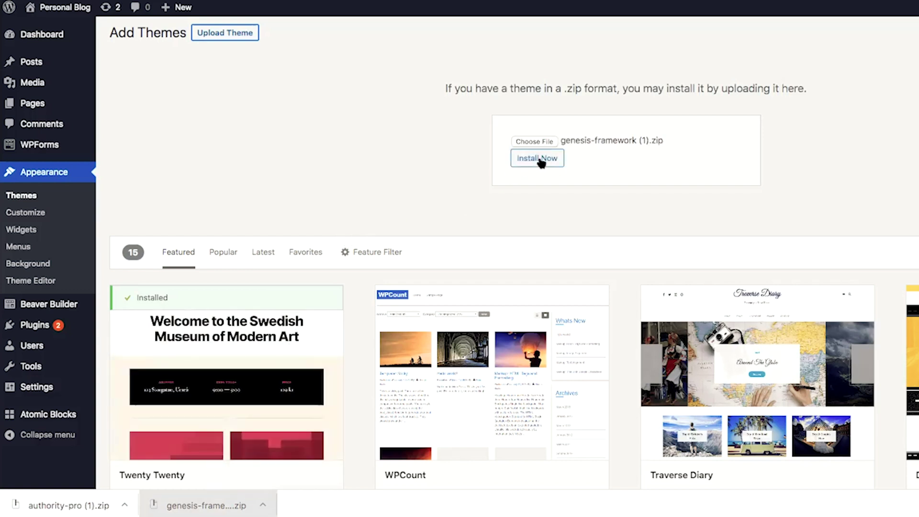
left_click(540, 162)
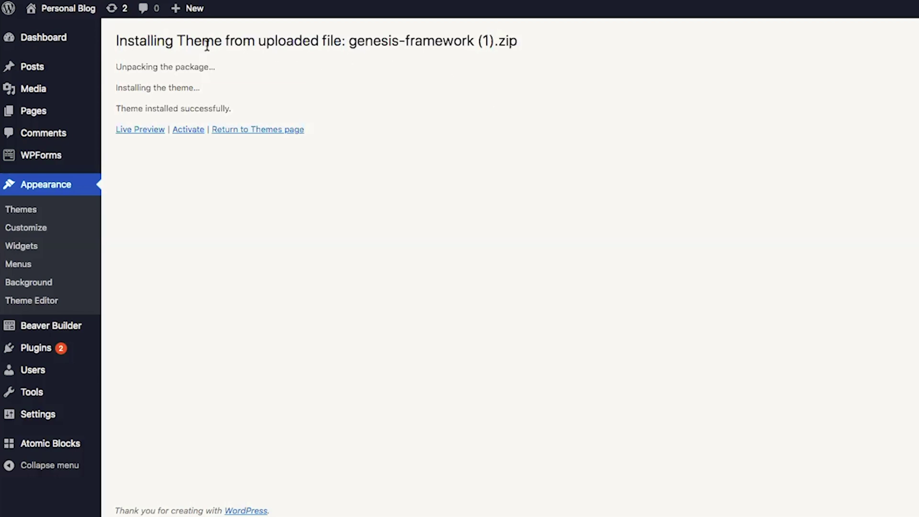
left_click(188, 130)
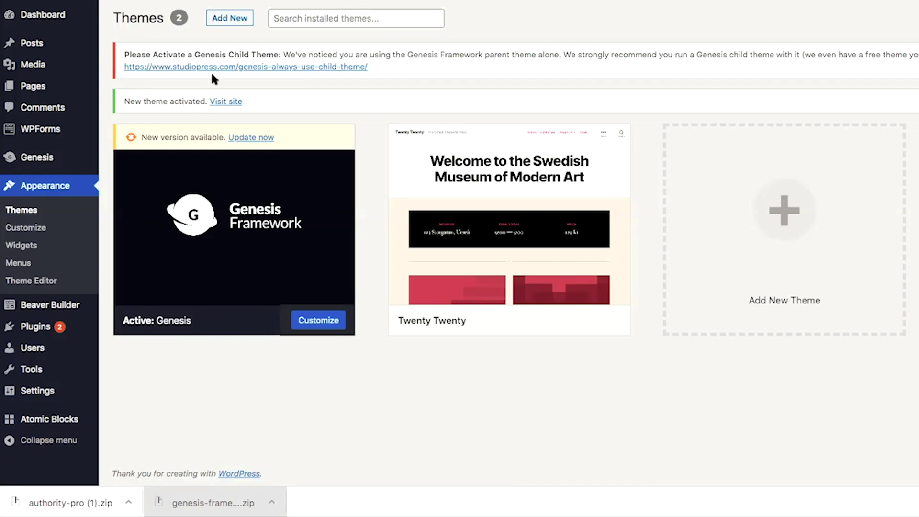
Step: Upload the authority-pro zip as a new theme, install it, and activate Authority Pro
left_click(236, 21)
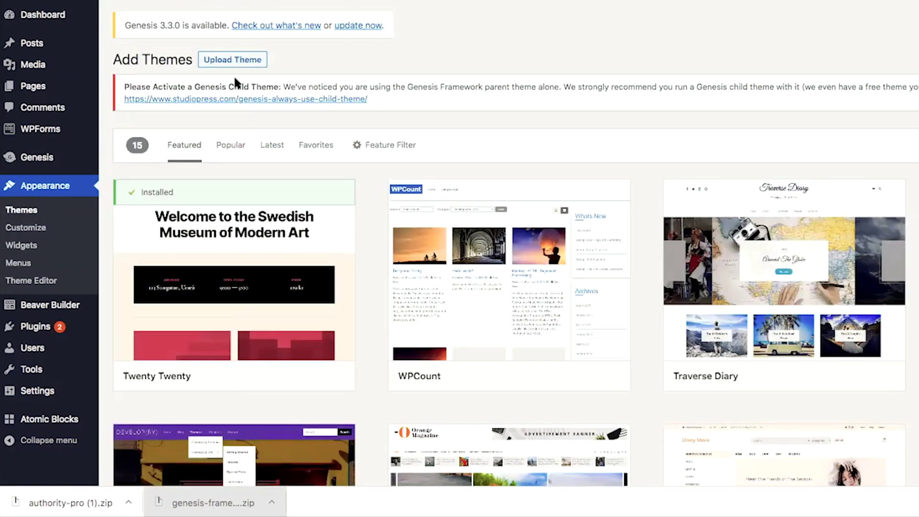
left_click(236, 64)
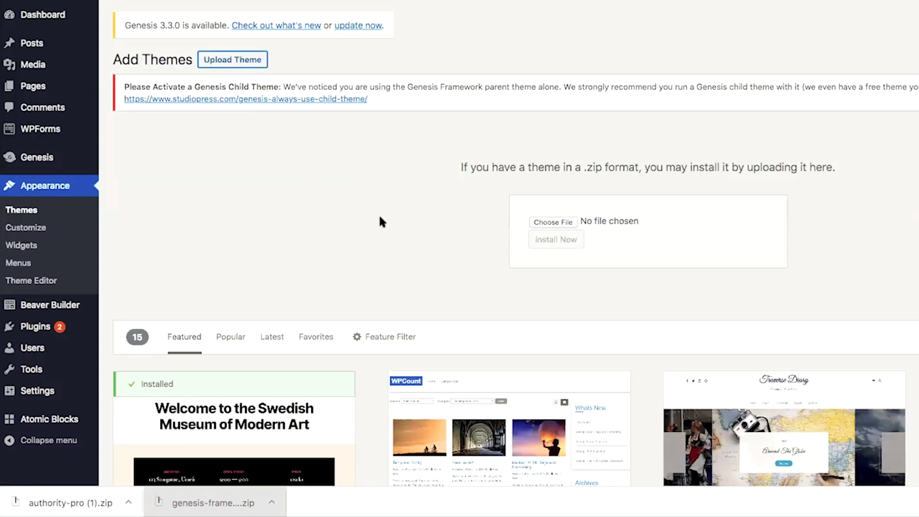
left_click_drag(50, 502, 556, 224)
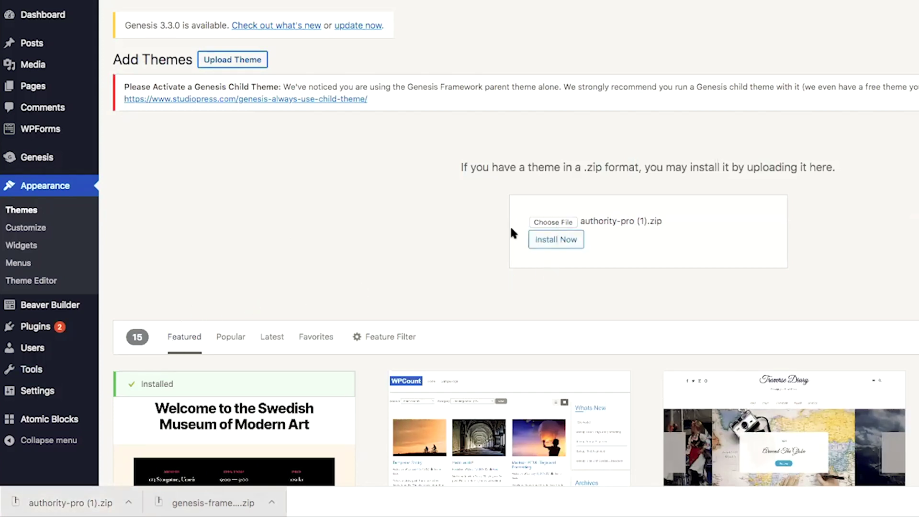
left_click(563, 242)
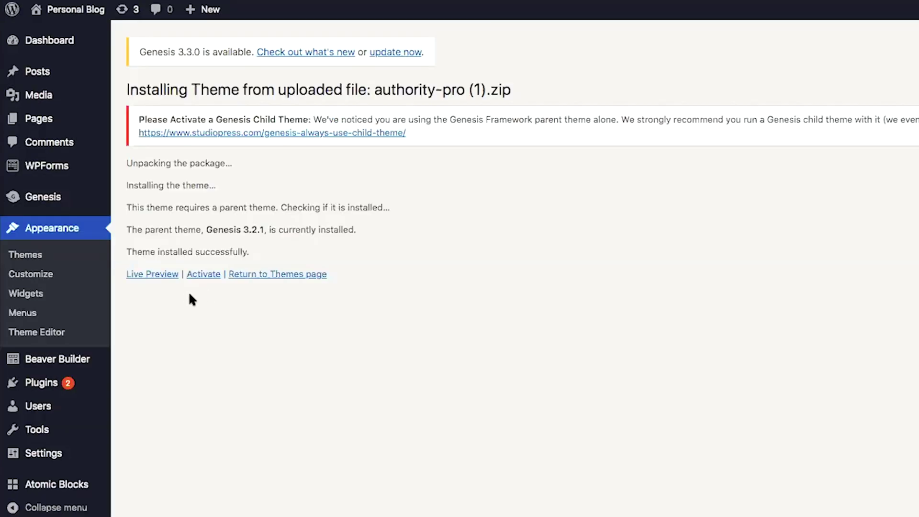
left_click(203, 275)
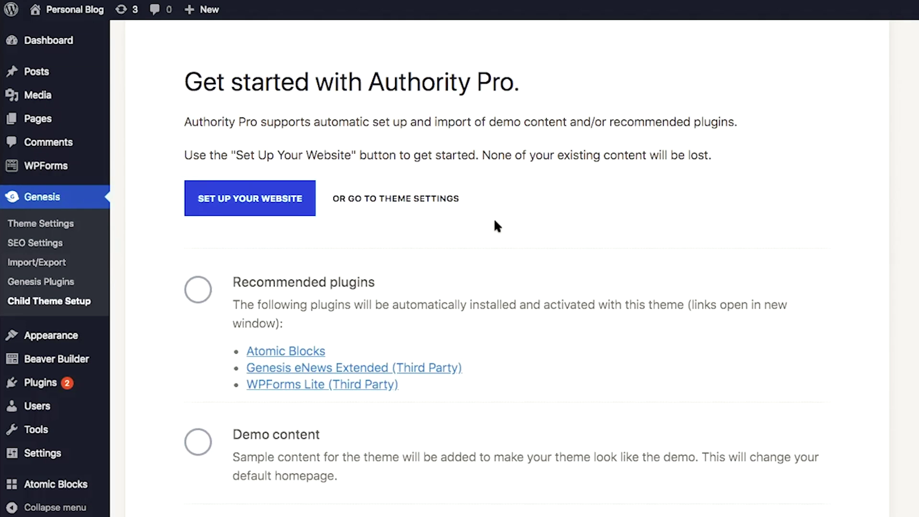
Step: Run Authority Pro's website setup with recommended plugins and demo content, then view the homepage
left_click(249, 199)
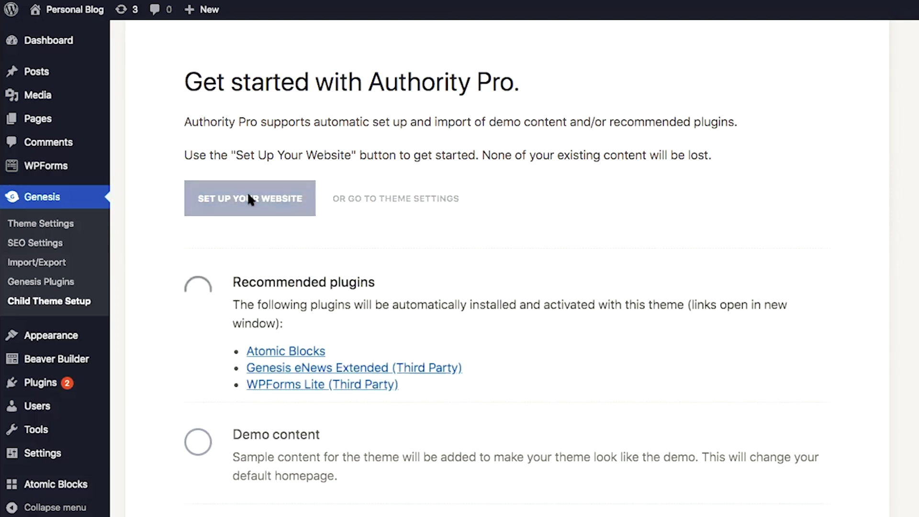
scroll(247, 192, "down", 4)
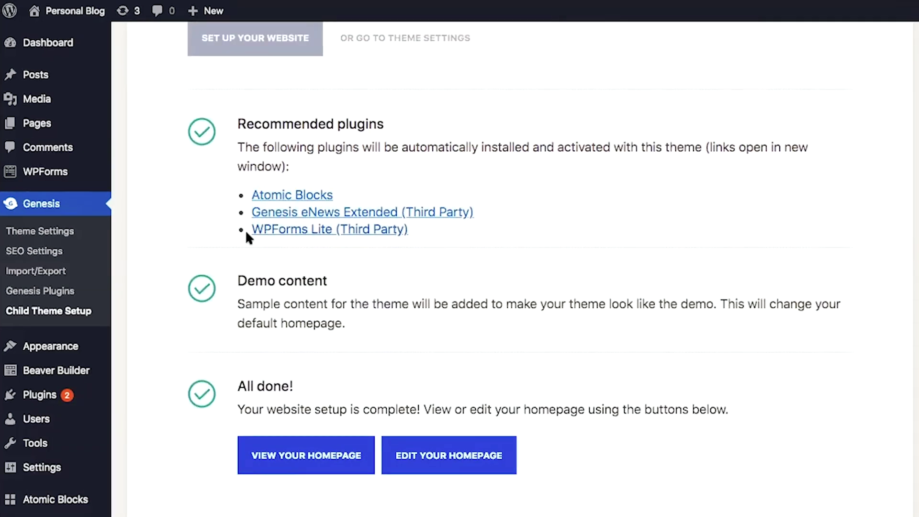
left_click(302, 456)
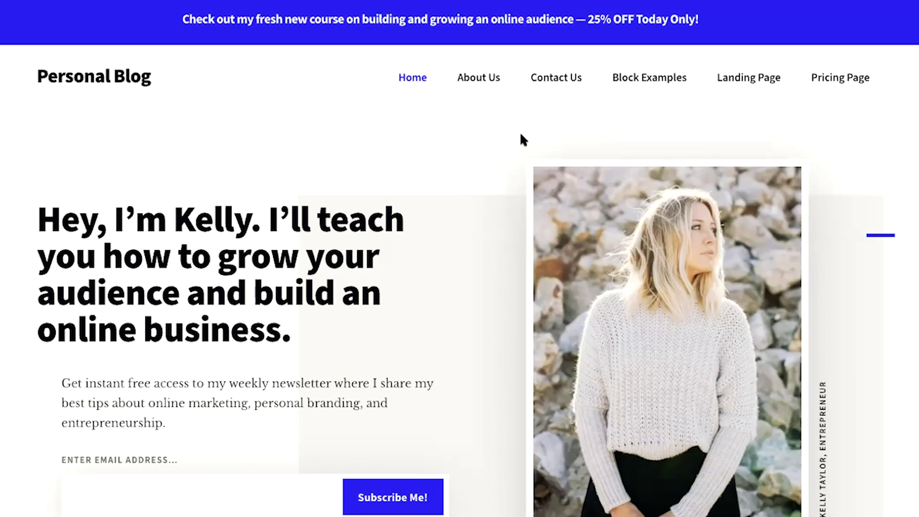
Step: Open the About Us page from the site navigation and scroll through its demo content
left_click(482, 84)
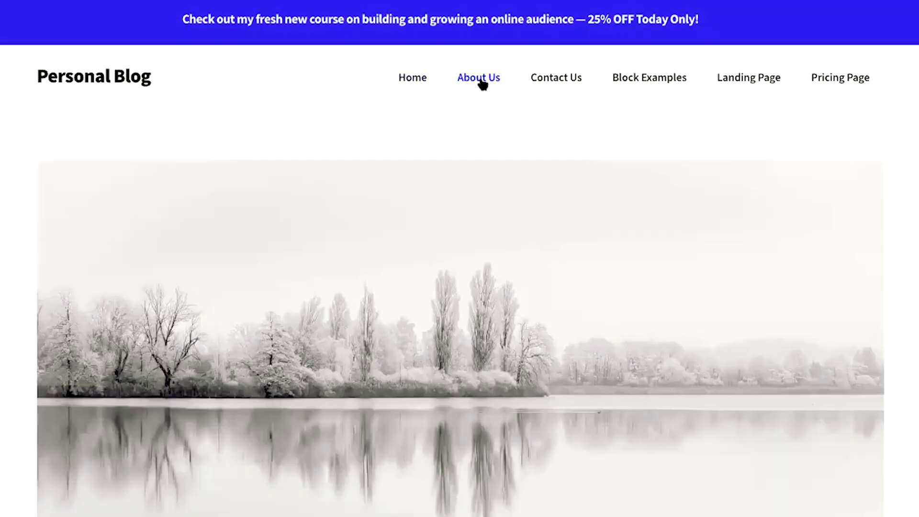
scroll(538, 182, "down", 10)
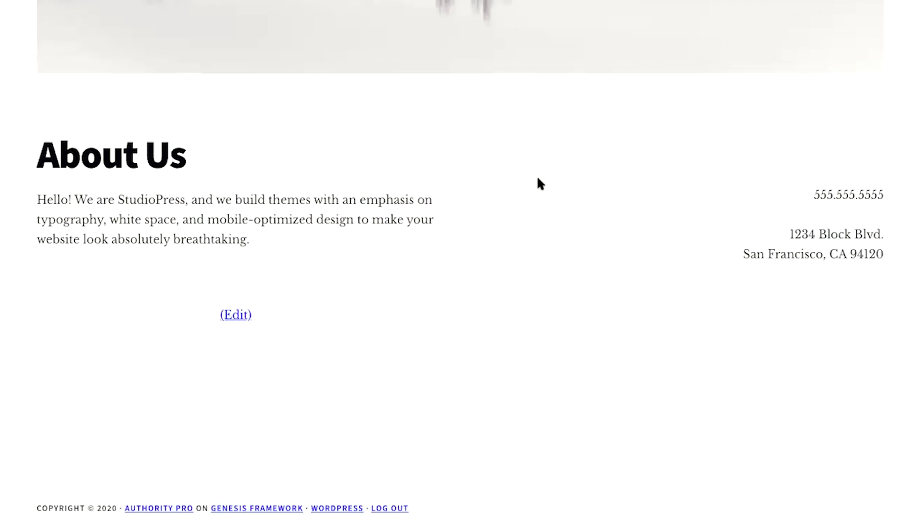
scroll(538, 178, "up", 10)
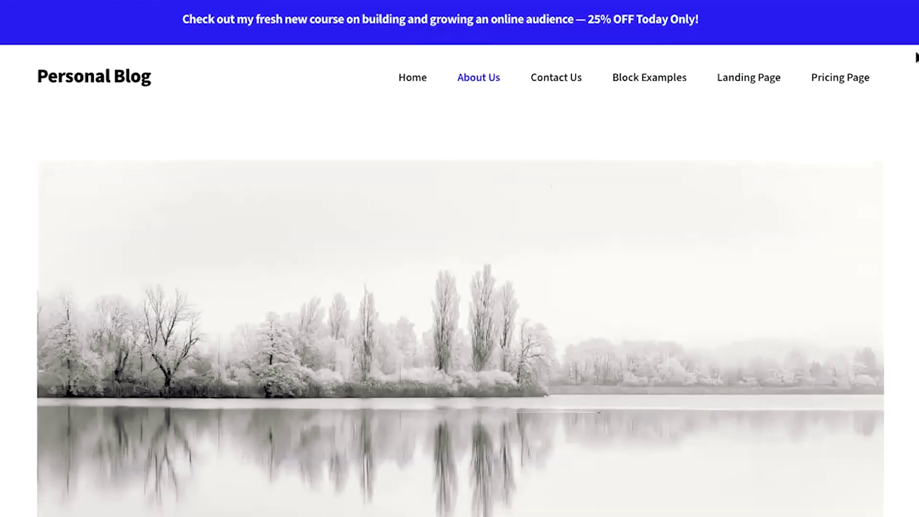